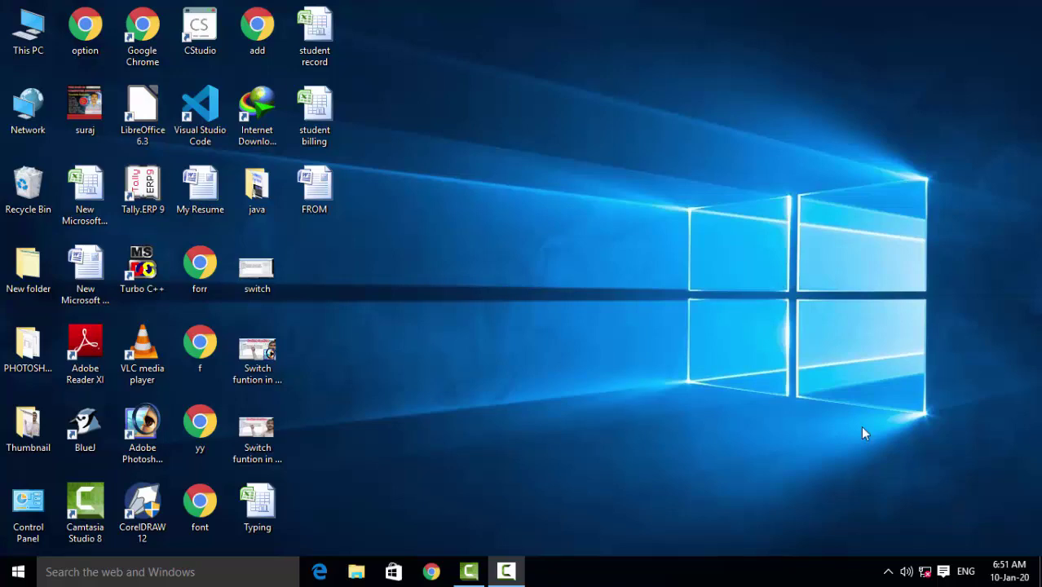
Refresh the desktop several times from its context menu
right_click(560, 76)
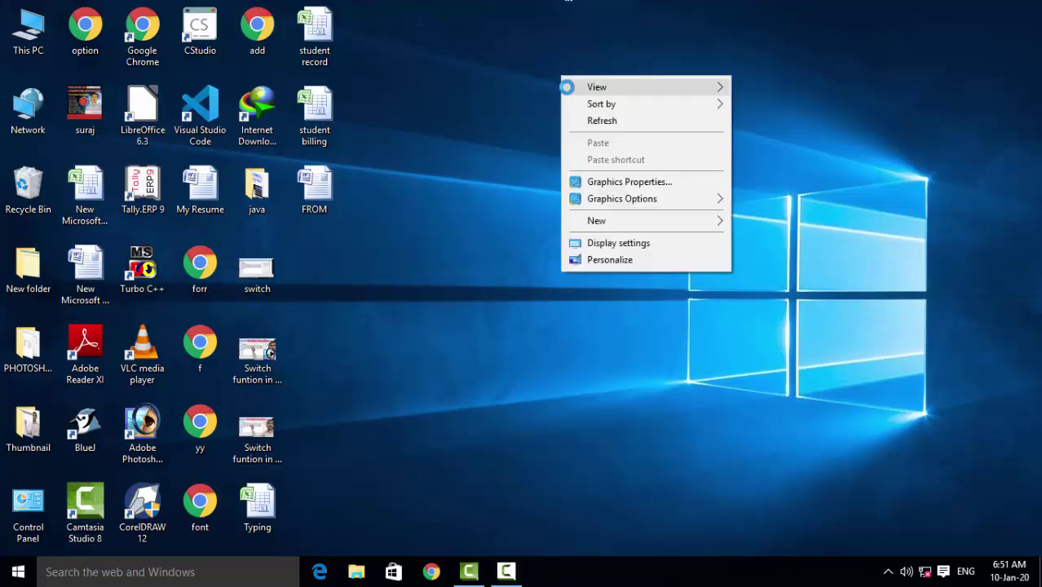
right_click(599, 121)
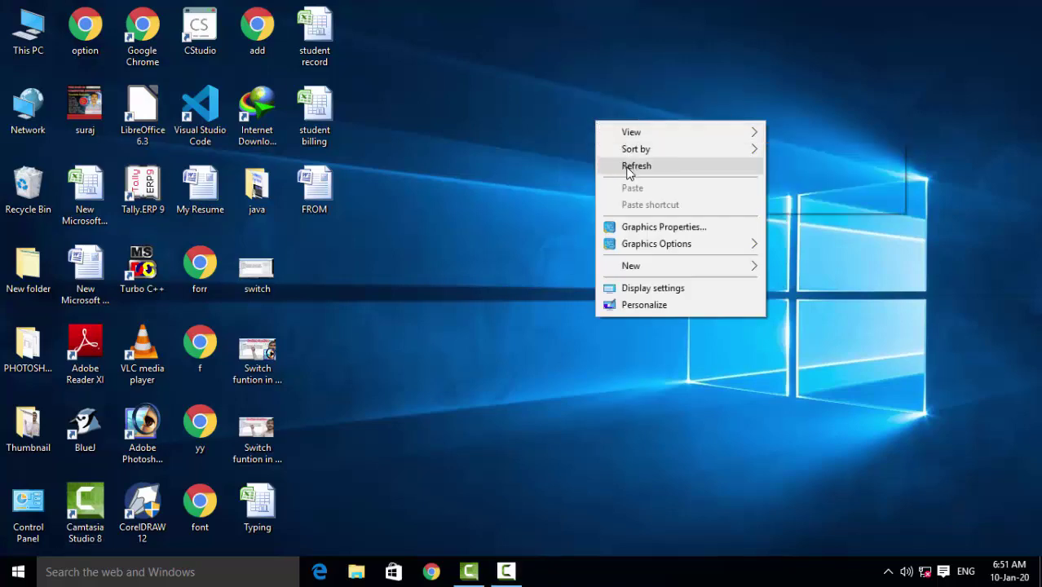
left_click(606, 166)
right_click(600, 158)
left_click(612, 203)
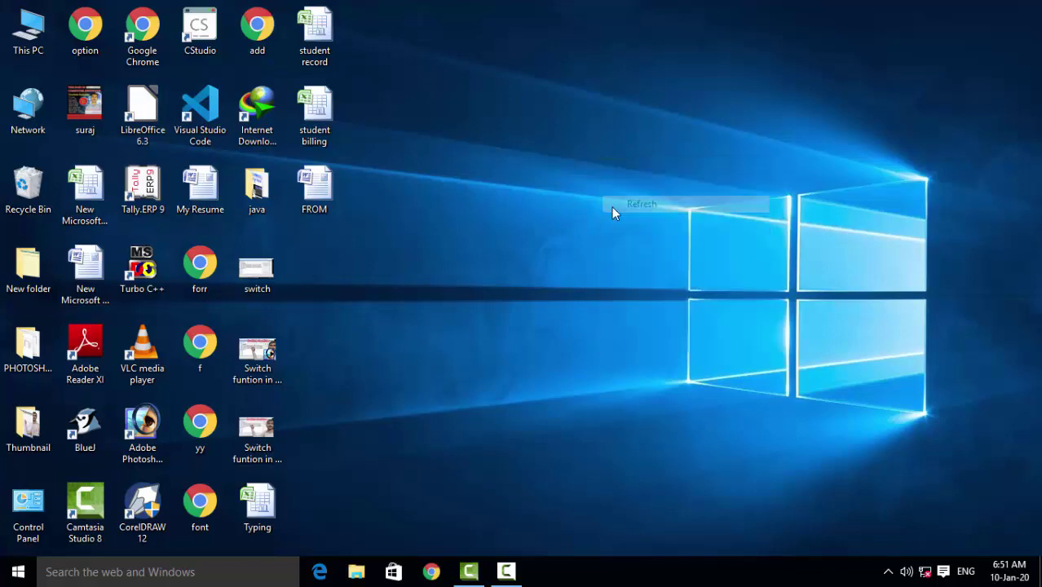
right_click(612, 209)
left_click(636, 252)
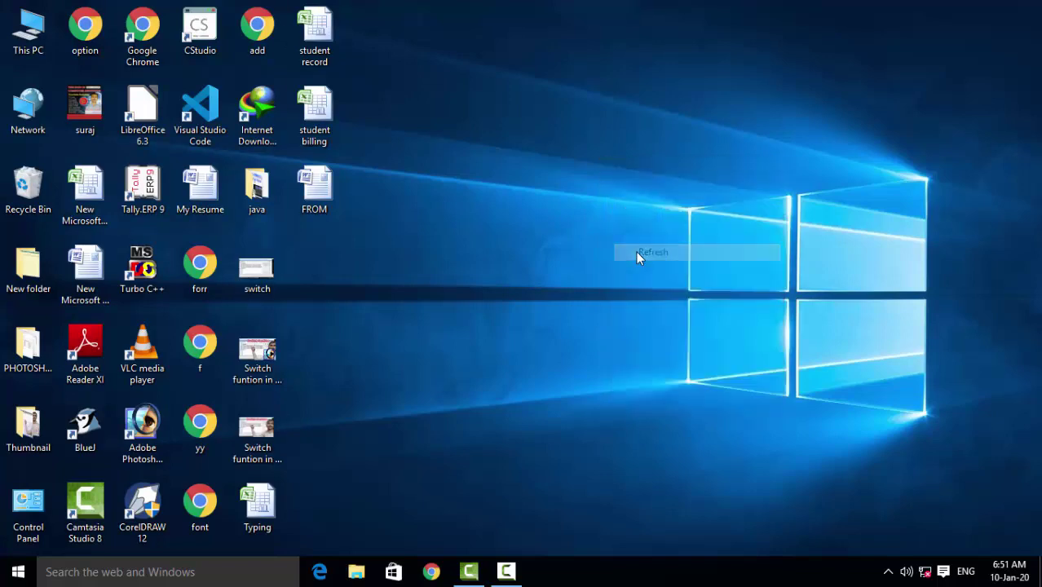
right_click(484, 167)
left_click(506, 212)
right_click(507, 215)
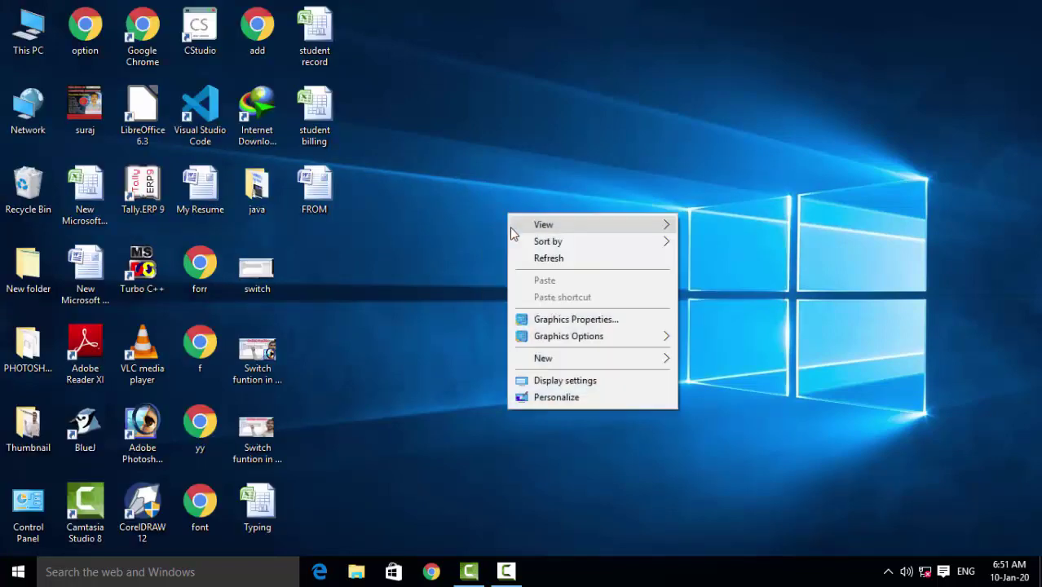
left_click(526, 259)
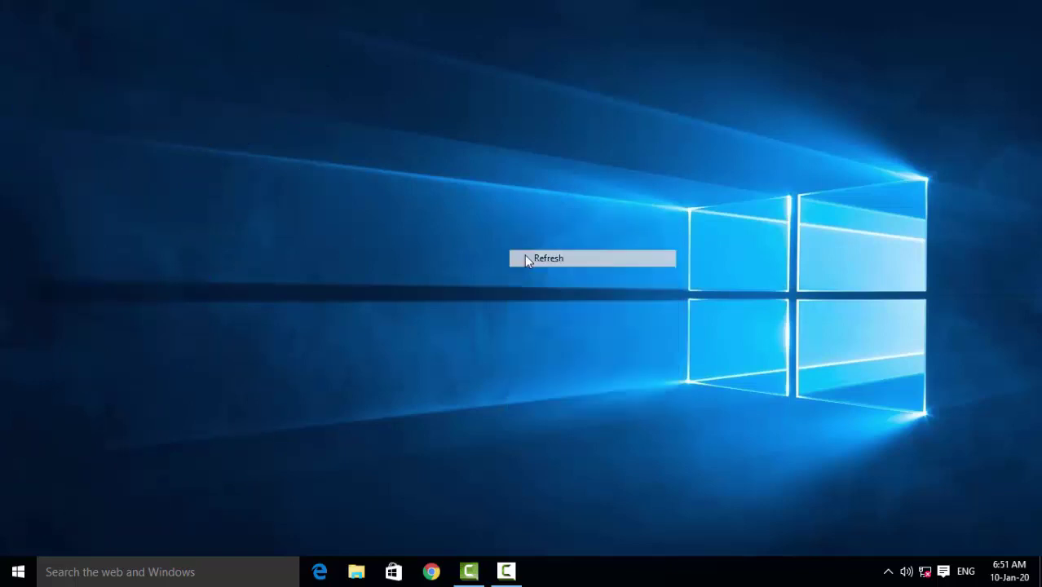
Refresh once more, then launch LibreOffice 6.3 and create a new Writer document
right_click(478, 154)
left_click(509, 200)
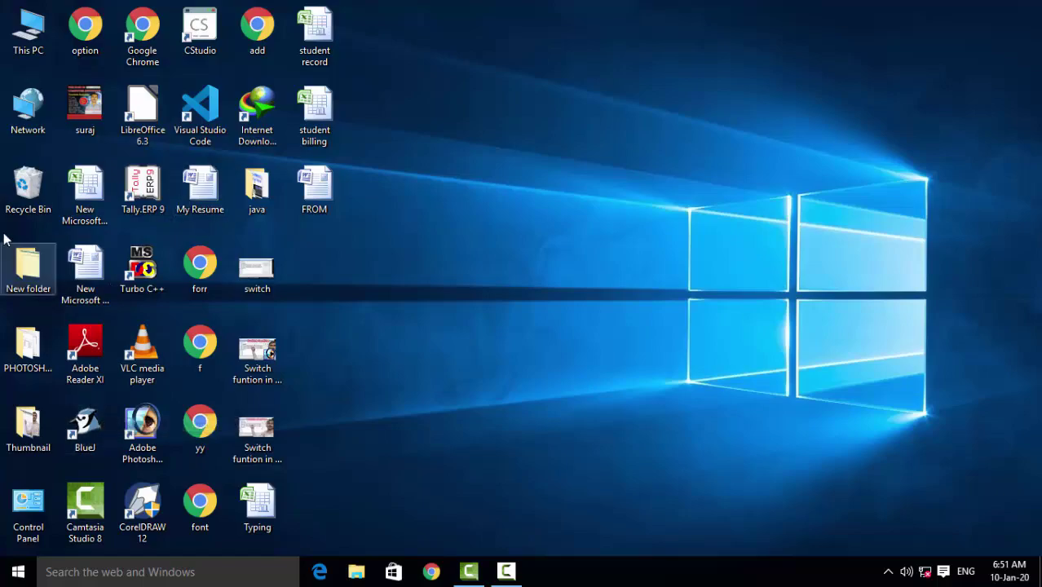
double_click(142, 114)
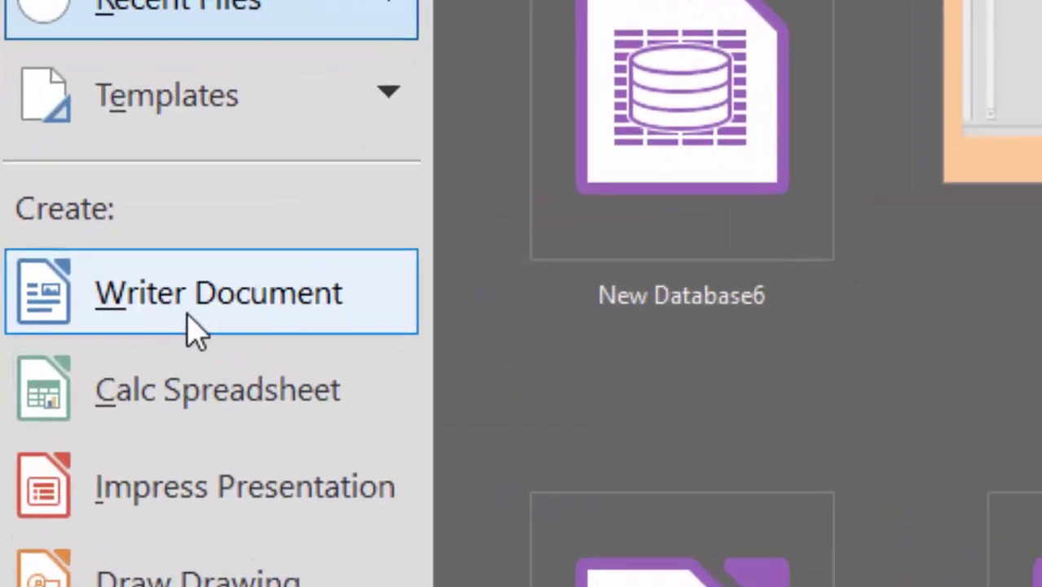
left_click(134, 308)
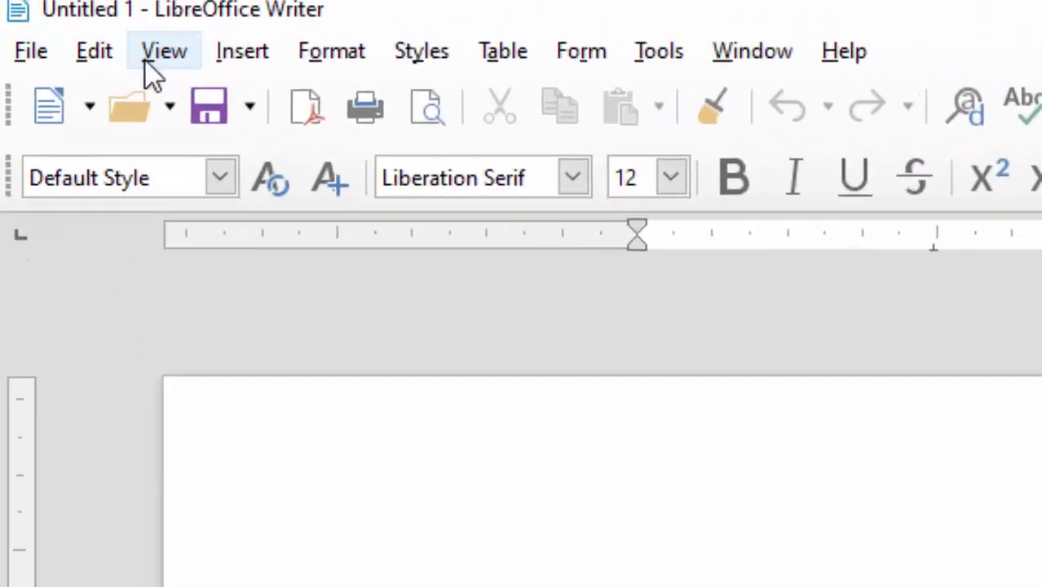
left_click(151, 58)
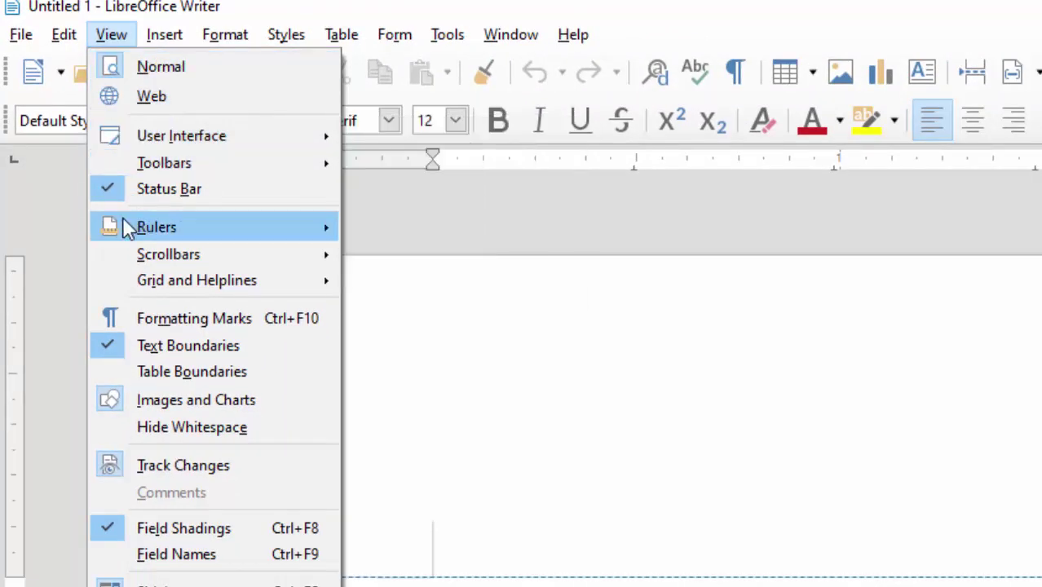
mouse_move(92, 223)
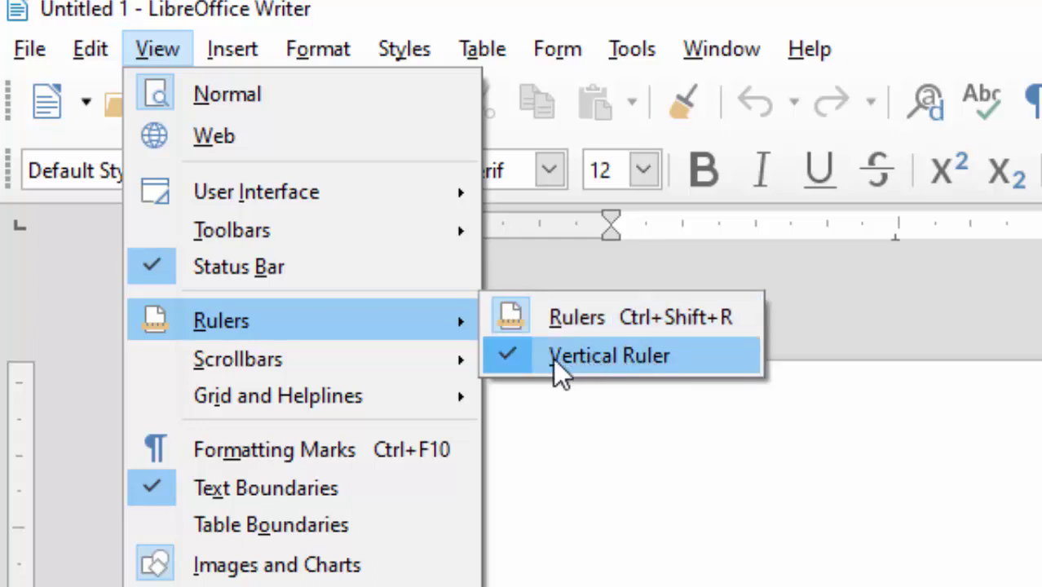
left_click(509, 361)
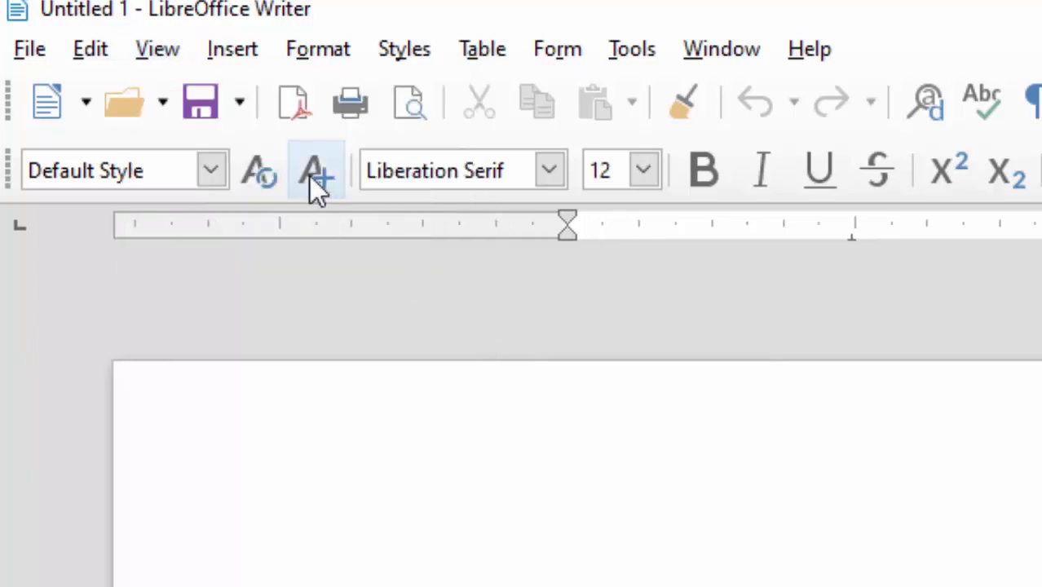
left_click(167, 55)
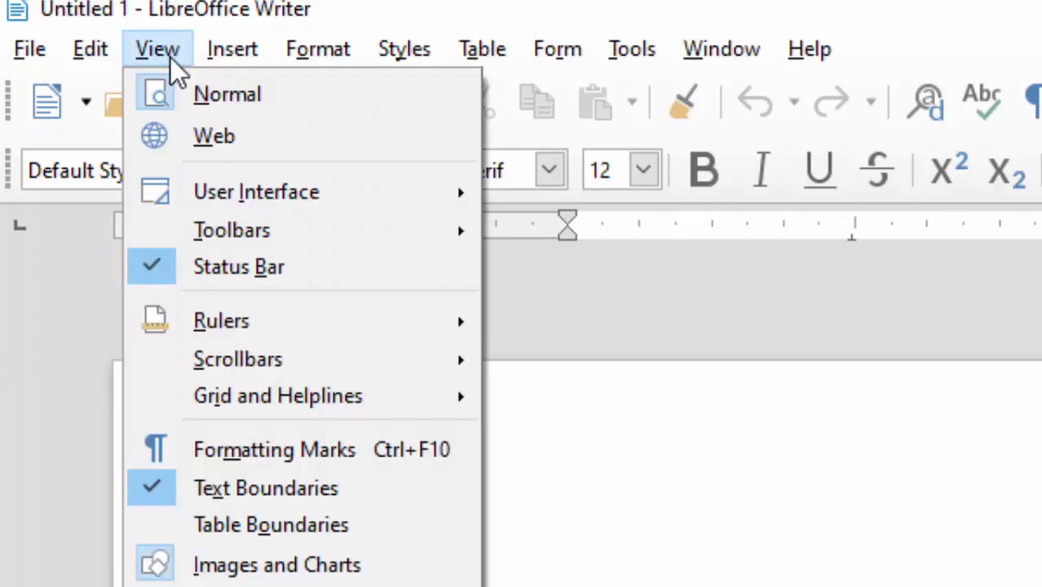
mouse_move(230, 397)
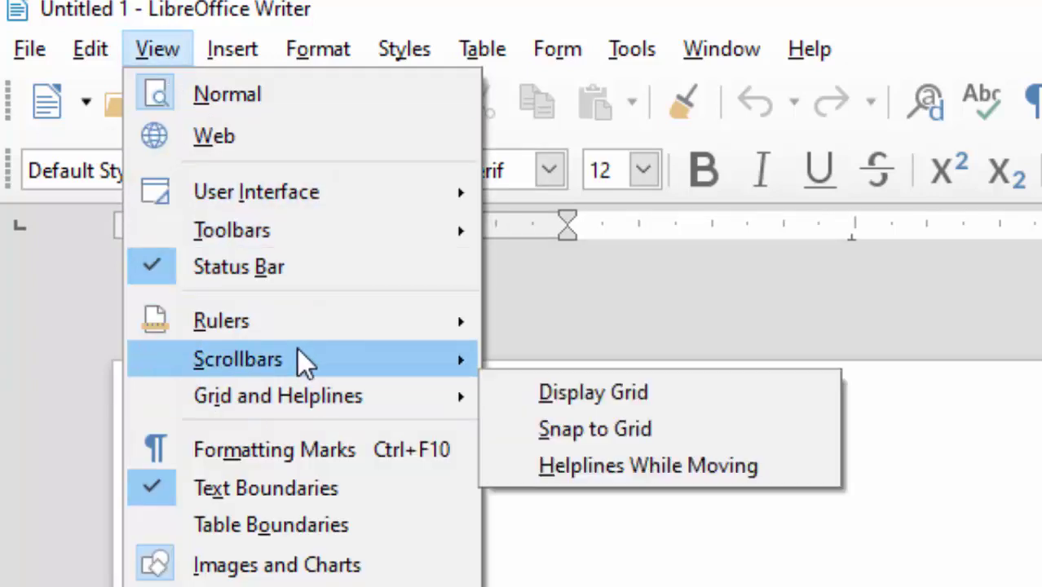
mouse_move(326, 326)
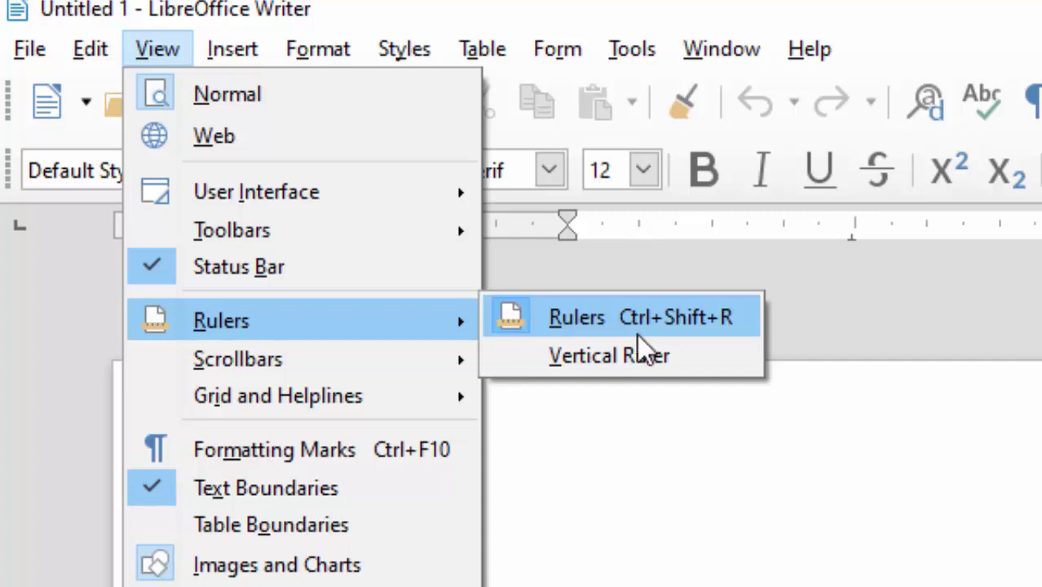
left_click(728, 554)
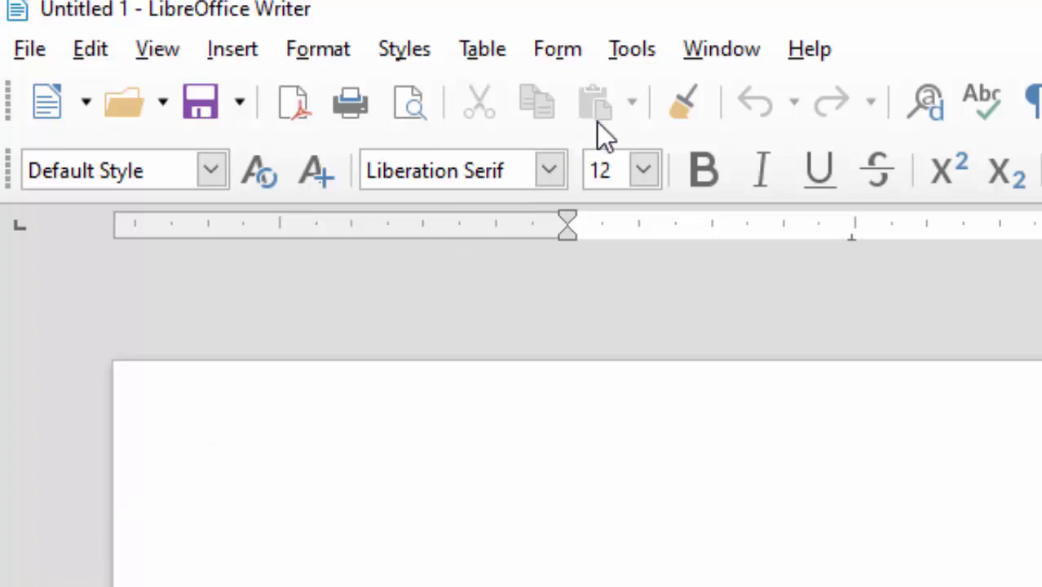
left_click(148, 57)
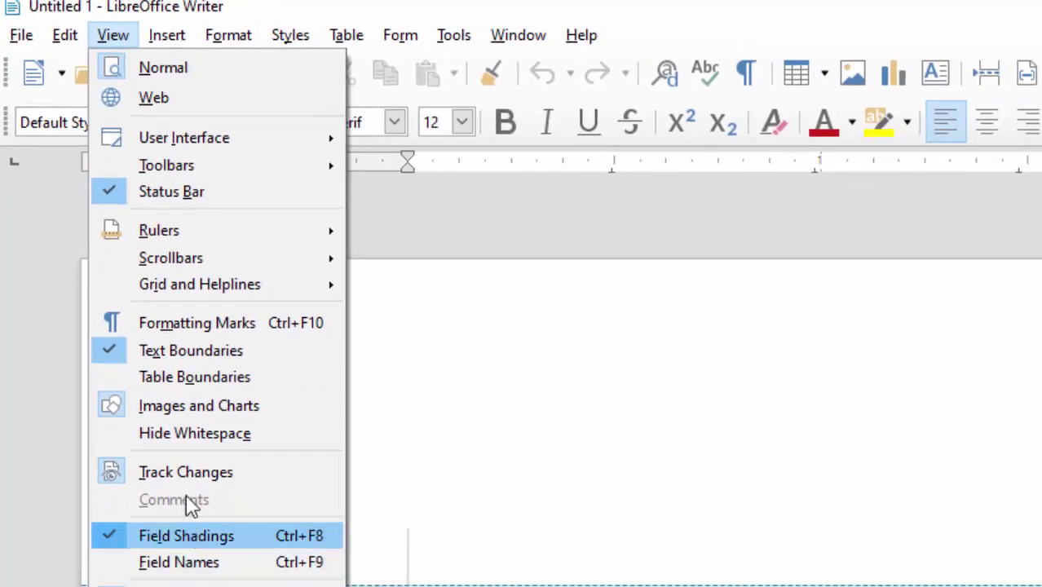
mouse_move(190, 238)
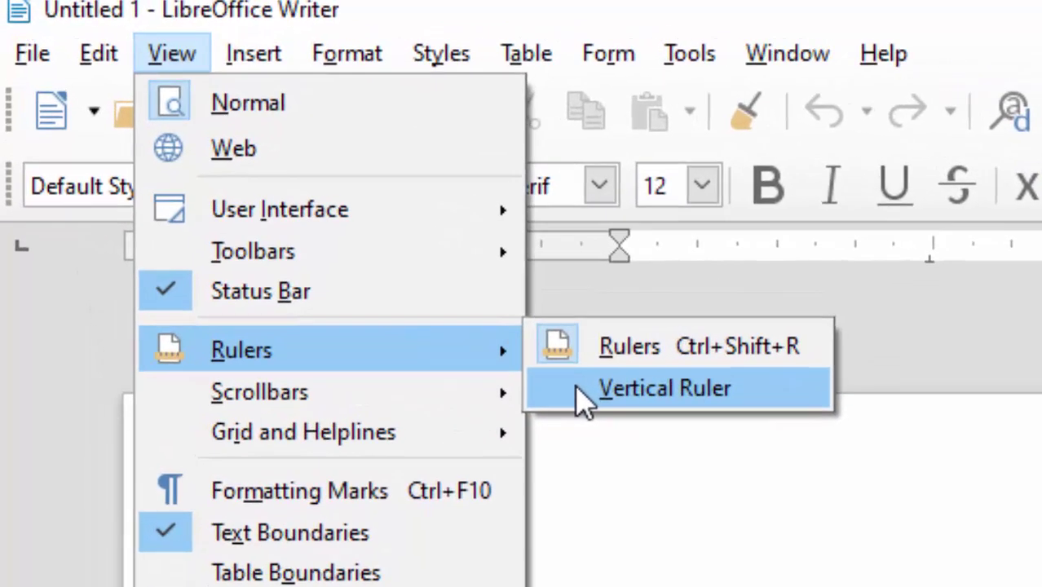
left_click(561, 398)
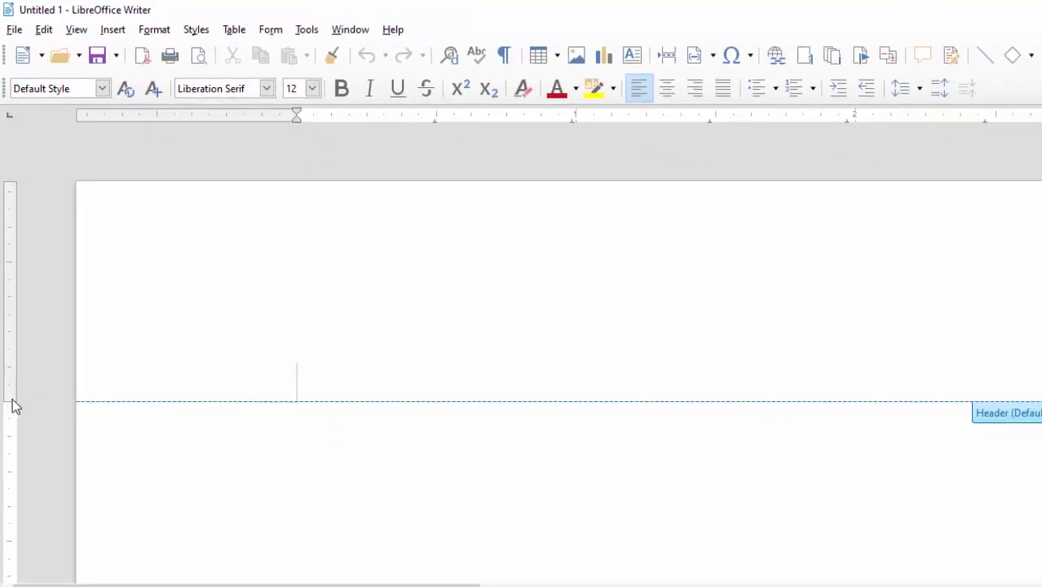
Drag the top margin up near the page edge and pull the left indent to about -0.56 inch
left_click_drag(15, 398, 54, 206)
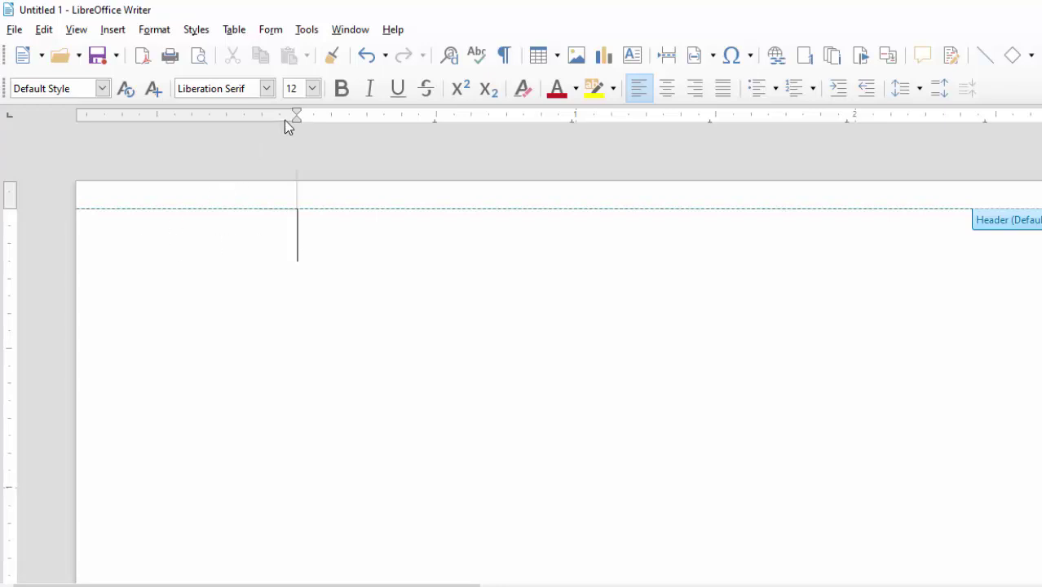
left_click_drag(294, 122, 269, 127)
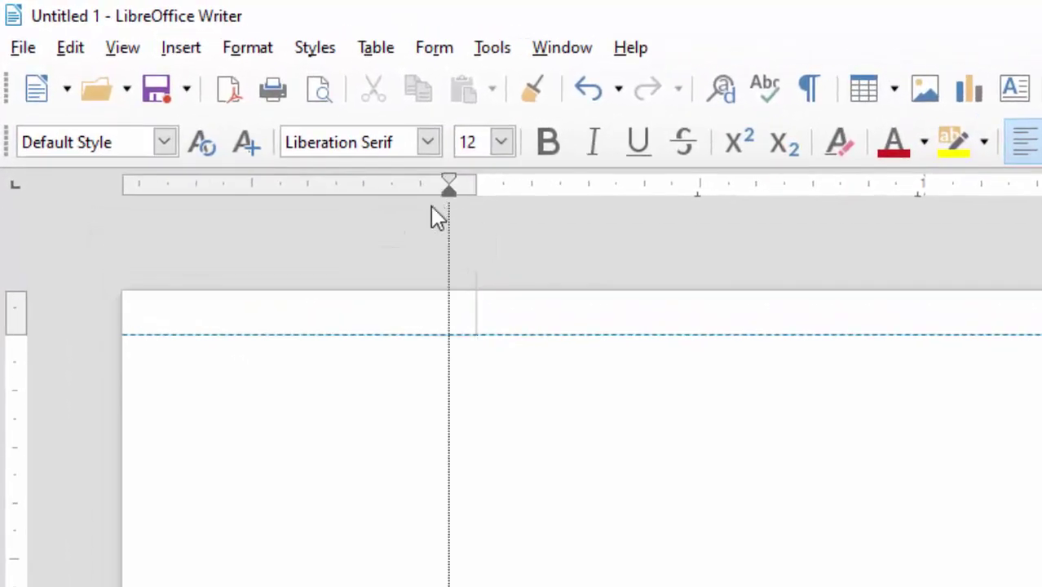
left_click_drag(439, 216, 217, 322)
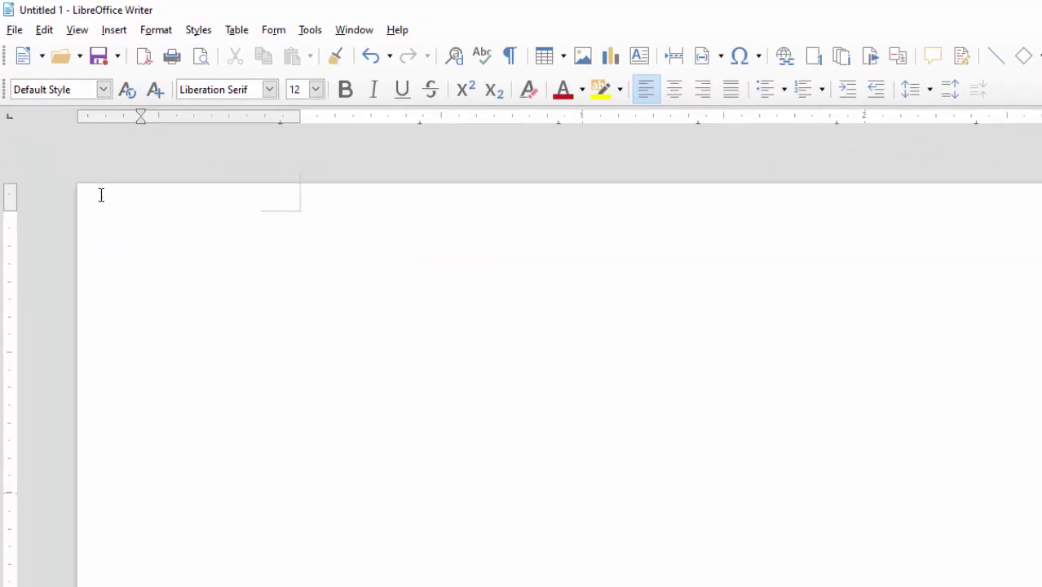
mouse_move(143, 124)
In the Page Style dialog, lower the left margin to 0.50 inch
left_click(164, 34)
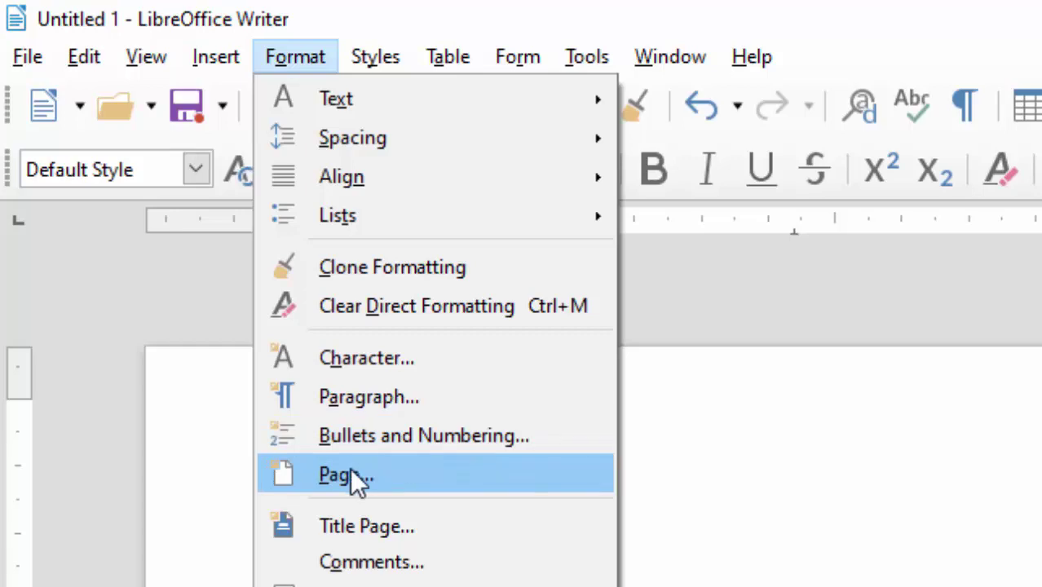
left_click(350, 471)
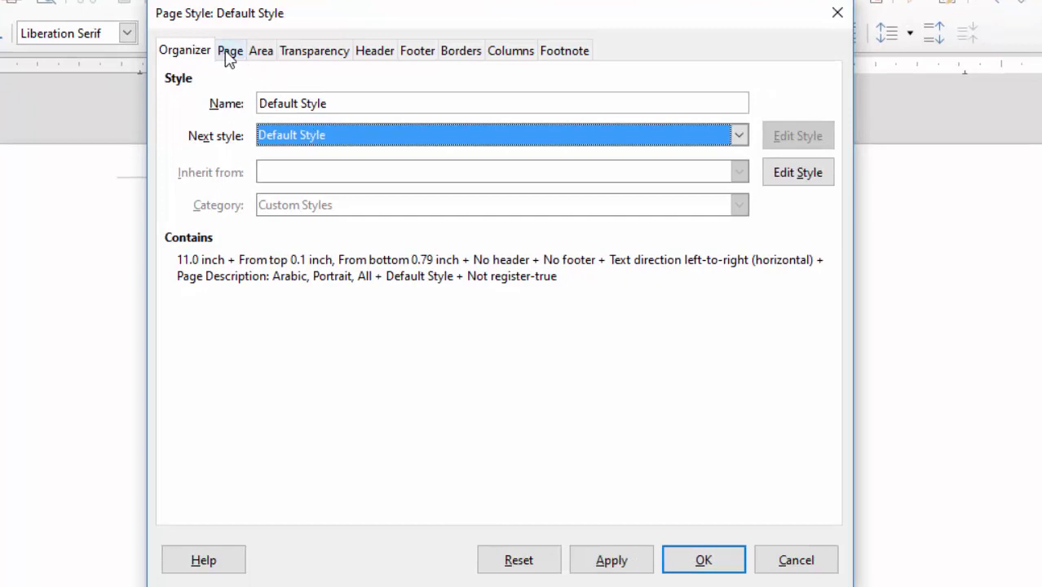
left_click(229, 55)
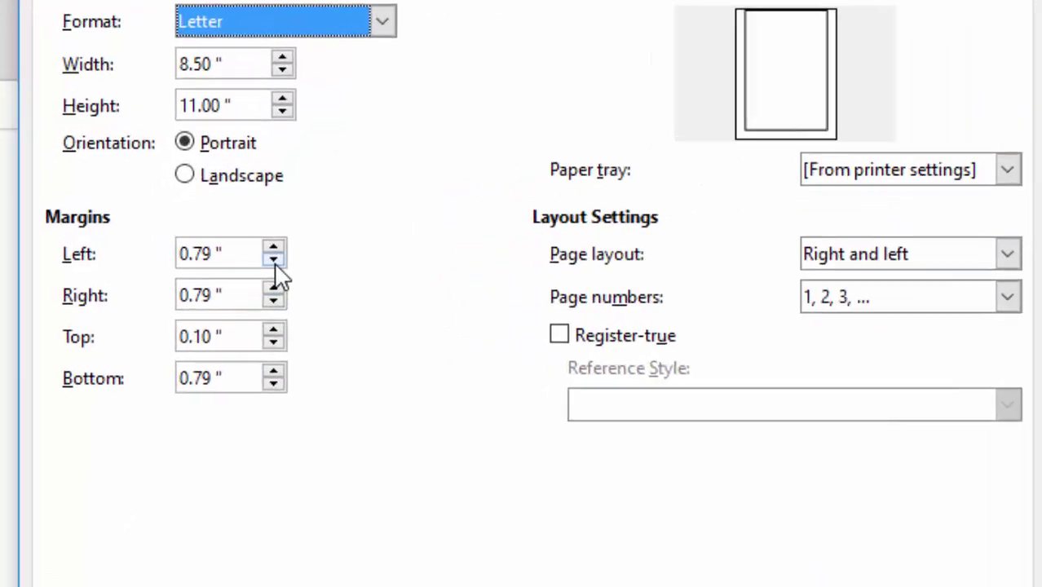
left_click(191, 280)
left_click(191, 280)
left_click(190, 279)
left_click(468, 214)
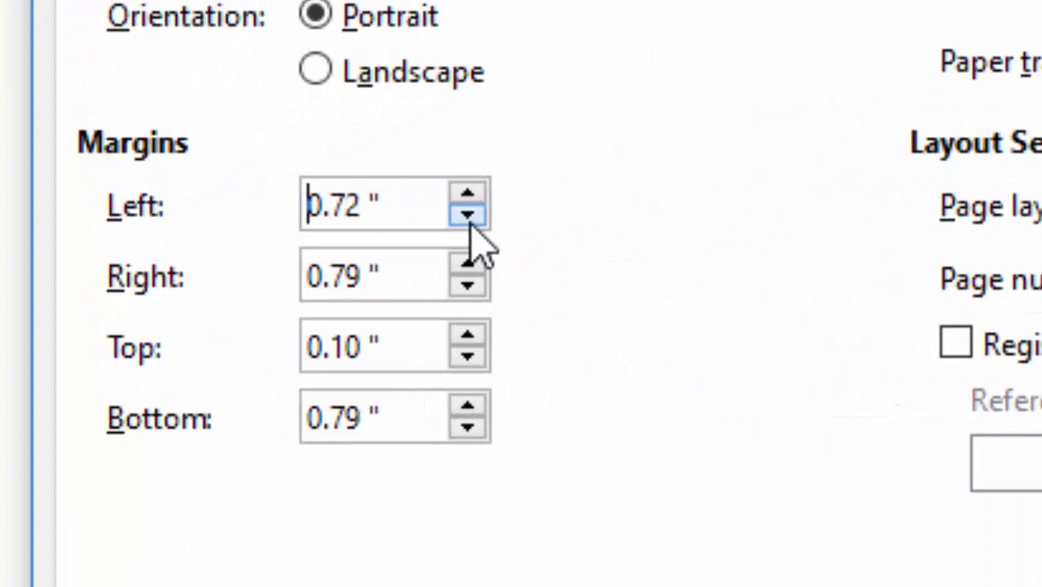
left_click(467, 214)
left_click(467, 214)
left_click(467, 214)
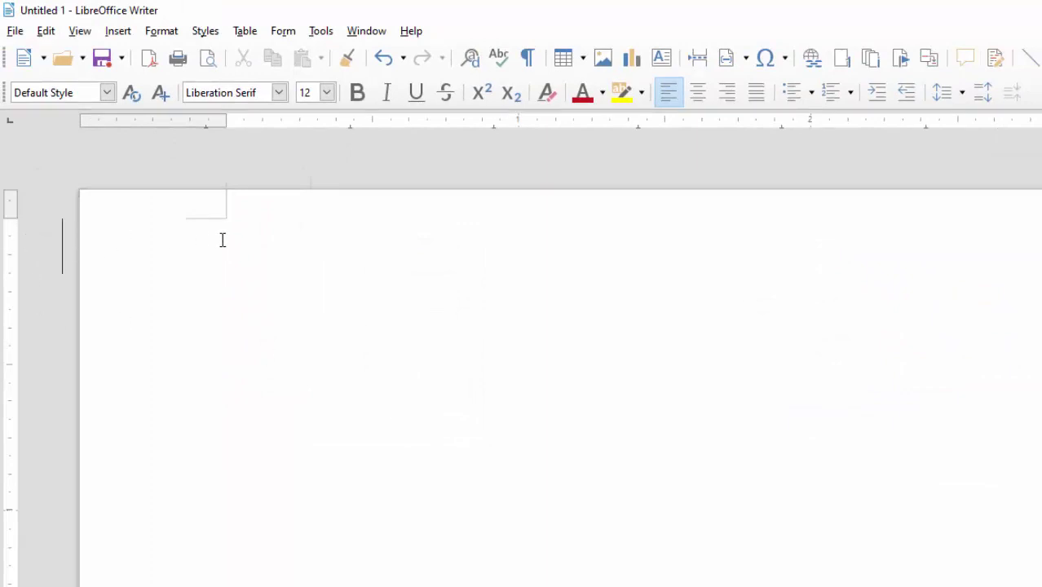
Reopen Page Style, reduce the right margin to 0.46", and apply the margins
left_click(161, 30)
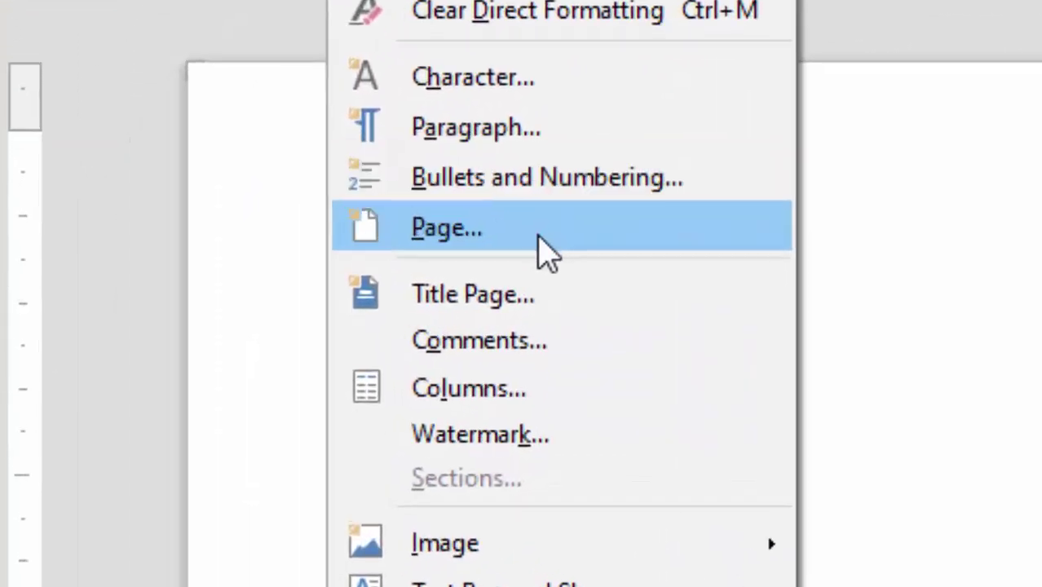
left_click(298, 404)
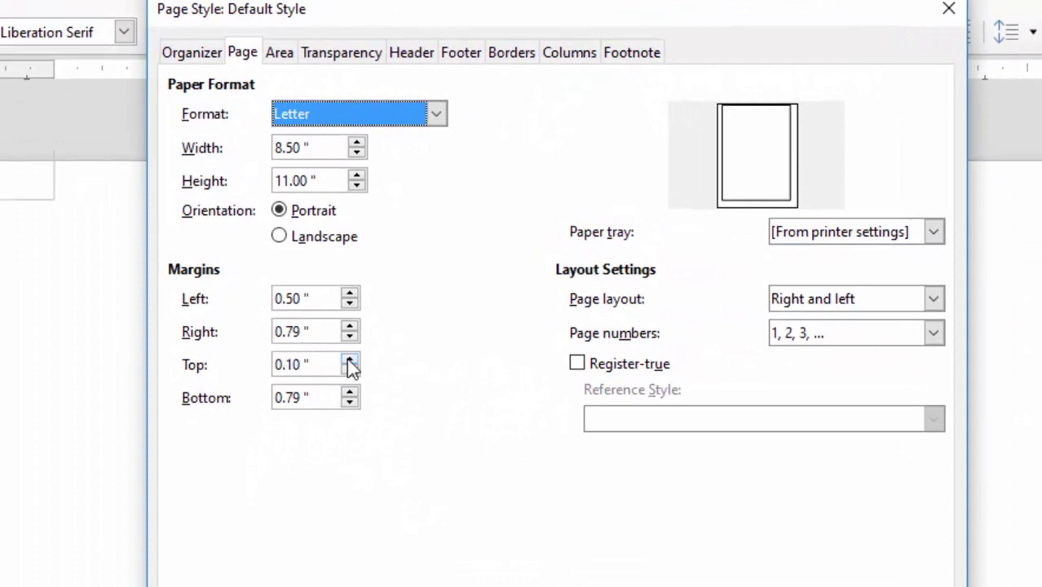
left_click(352, 338)
left_click(349, 336)
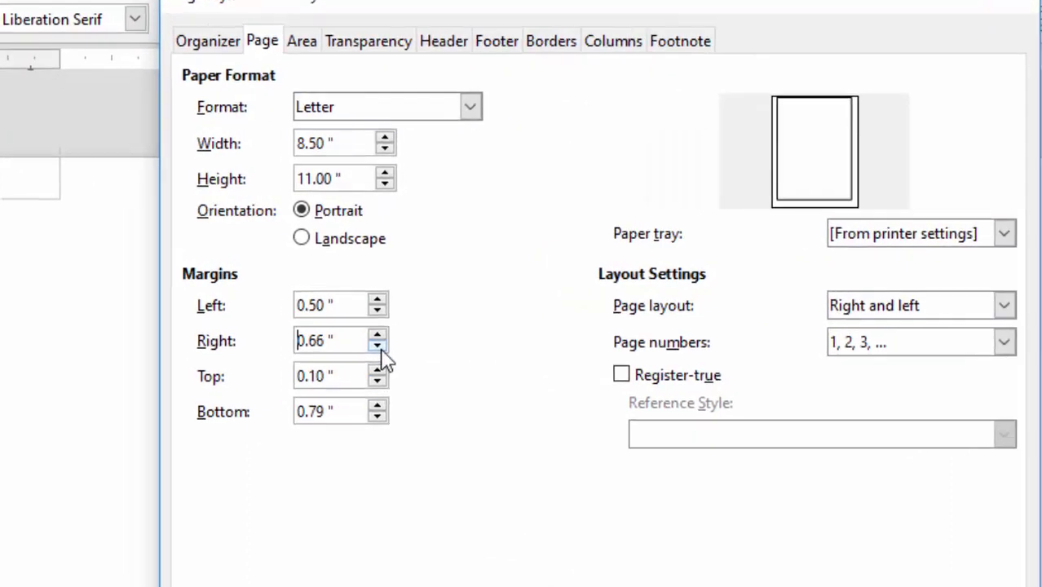
left_click(350, 336)
left_click(350, 336)
left_click(349, 336)
left_click(517, 394)
left_click(517, 394)
left_click(517, 394)
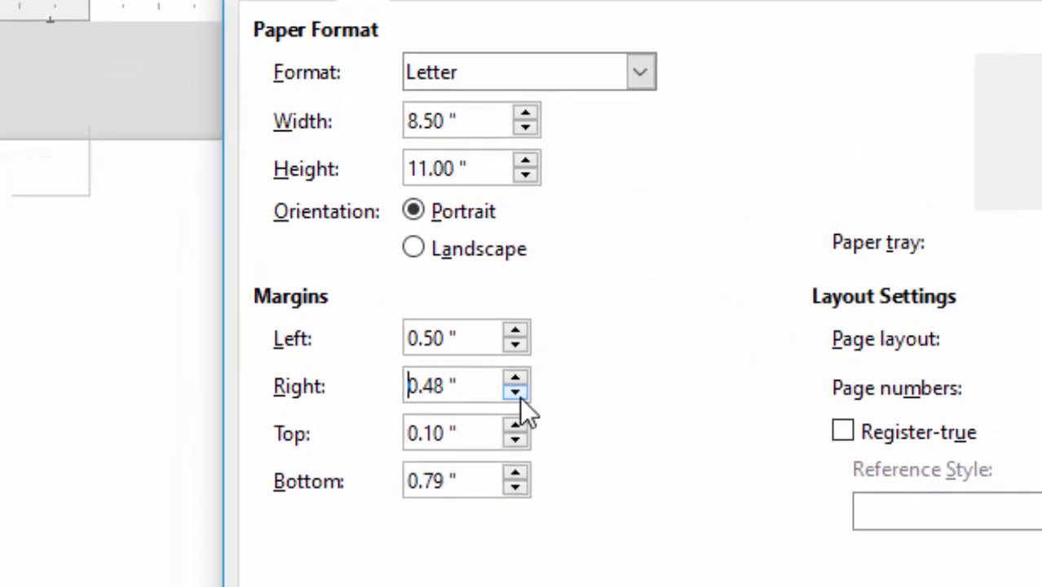
left_click(517, 394)
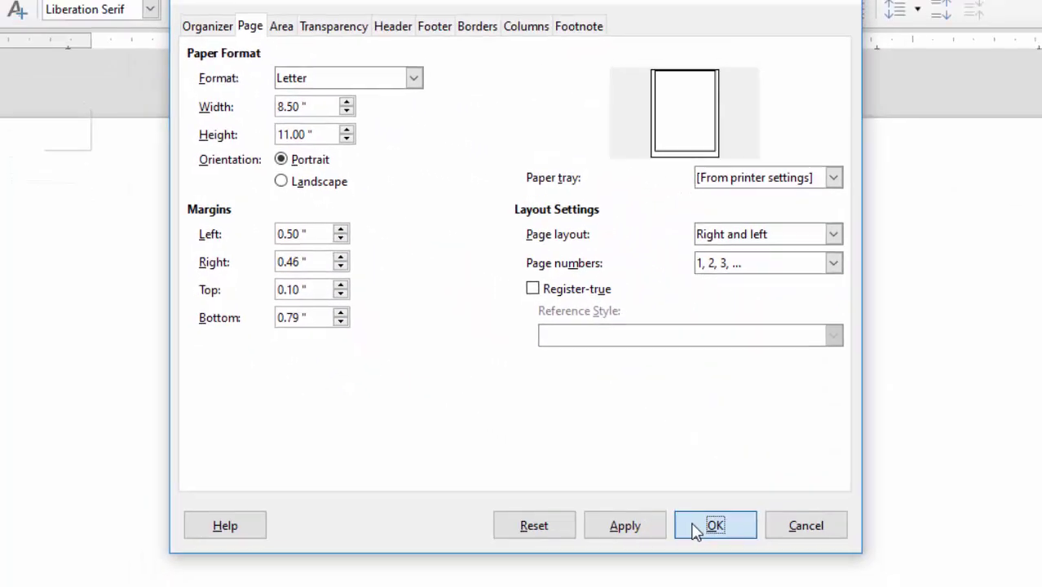
left_click(695, 531)
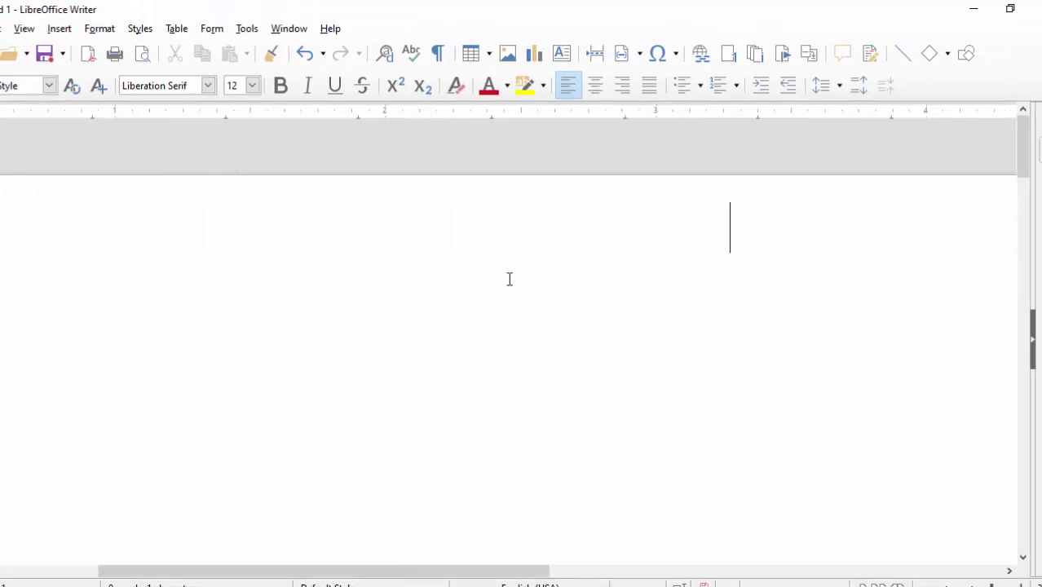
Check the left margin on the ruler, then open Options at LibreOffice Writer > General
key("Home")
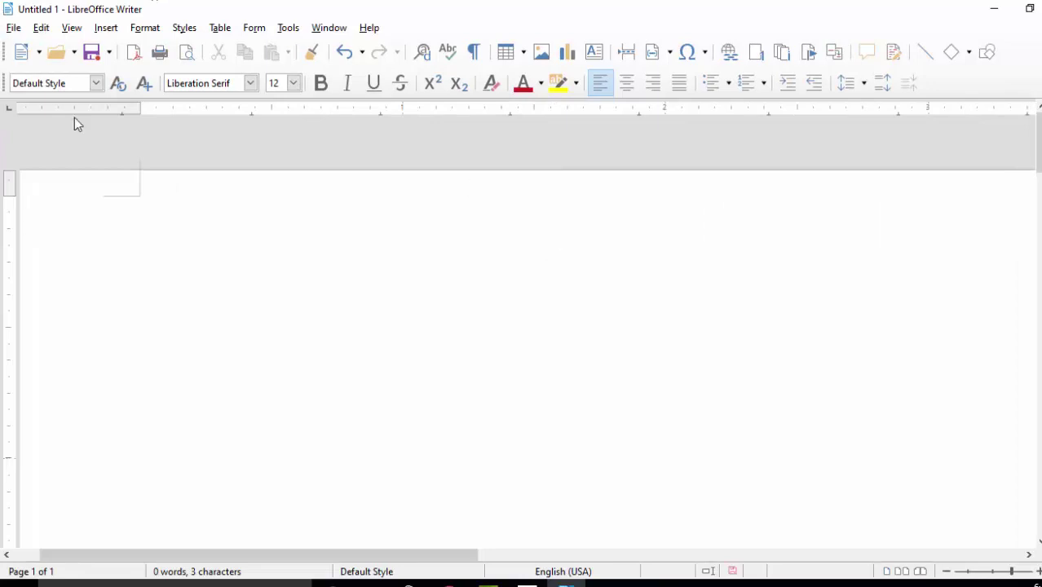
left_click_drag(140, 106, 140, 106)
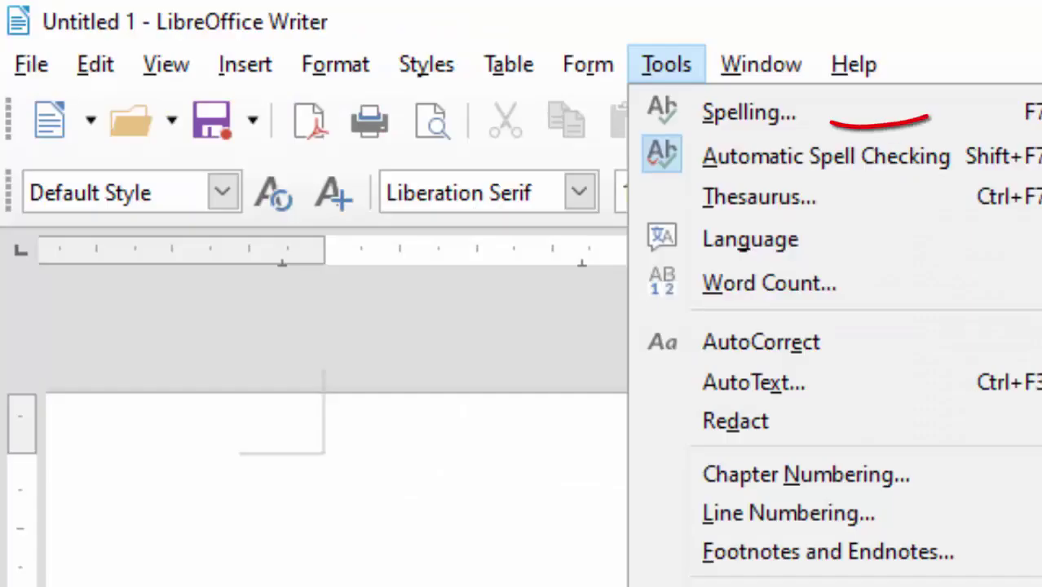
key("alt+F12")
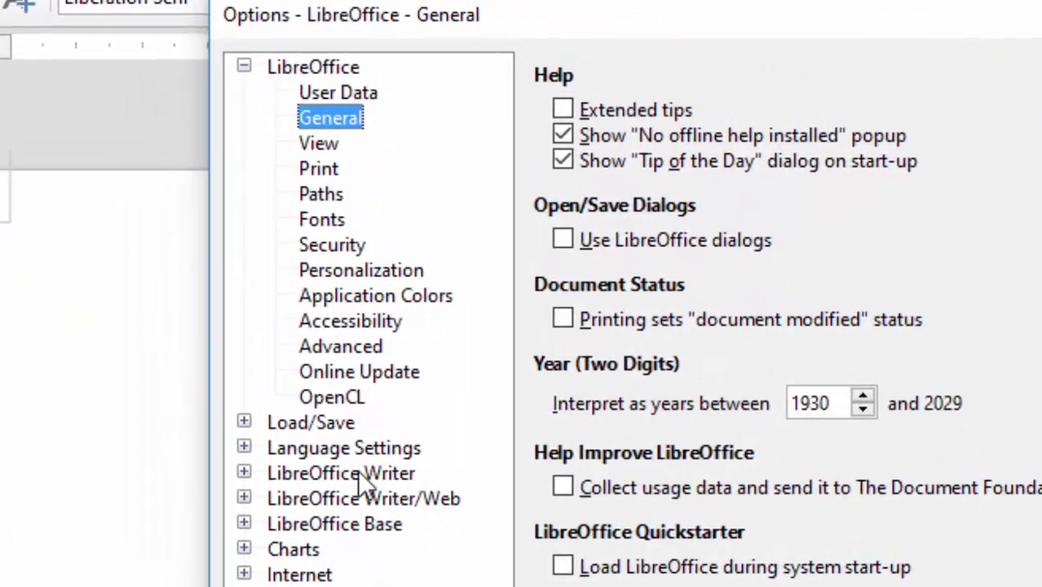
left_click(358, 473)
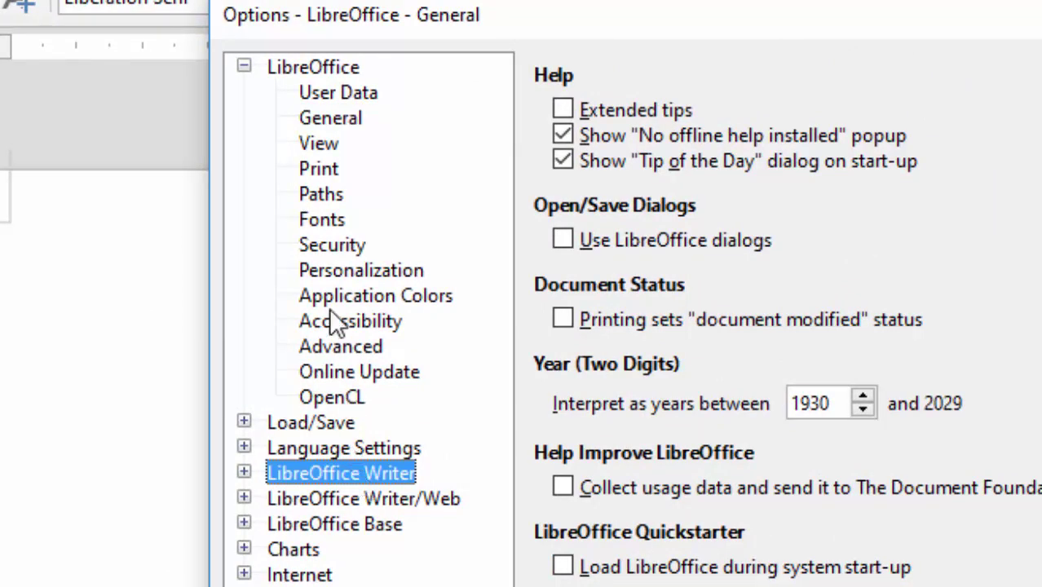
left_click(349, 121)
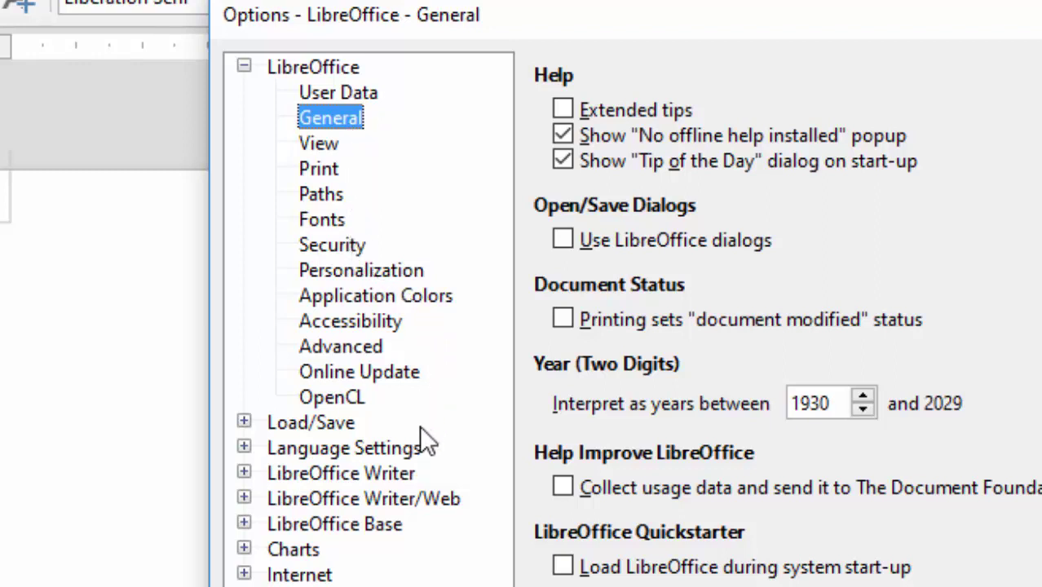
left_click(404, 473)
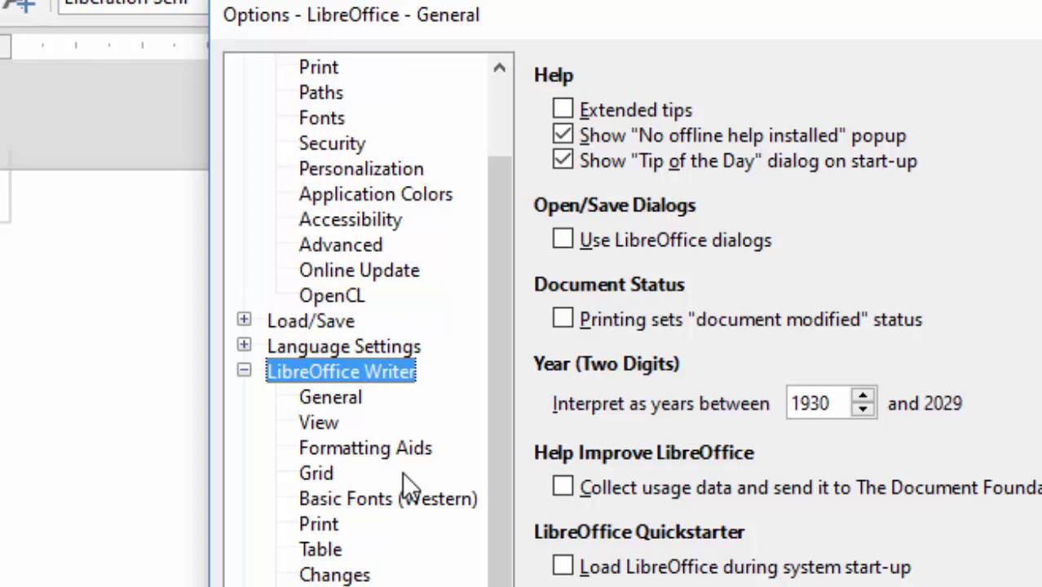
left_click(330, 398)
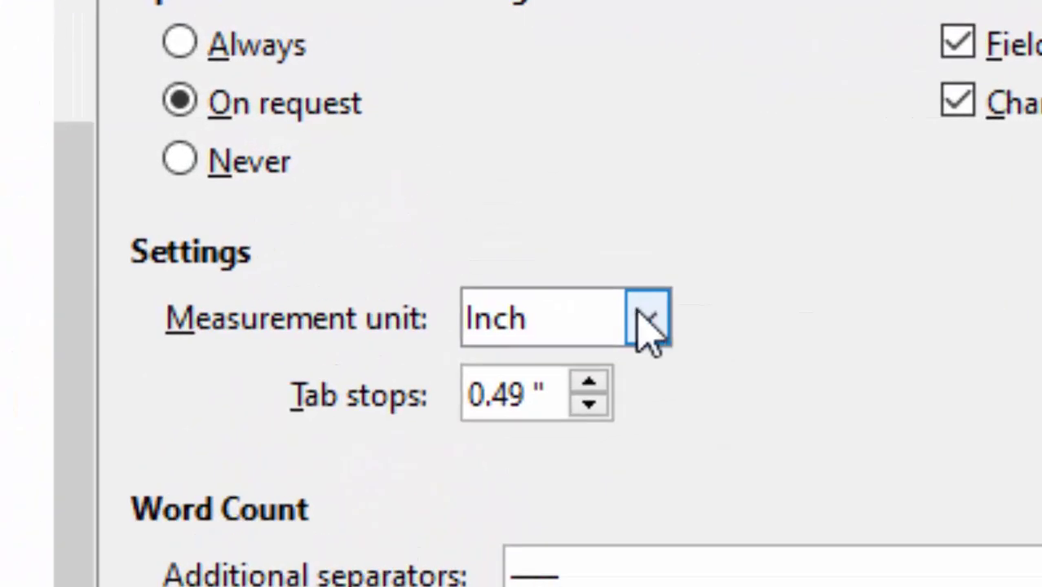
Set the Writer measurement unit to Centimeter and confirm the options
left_click(593, 215)
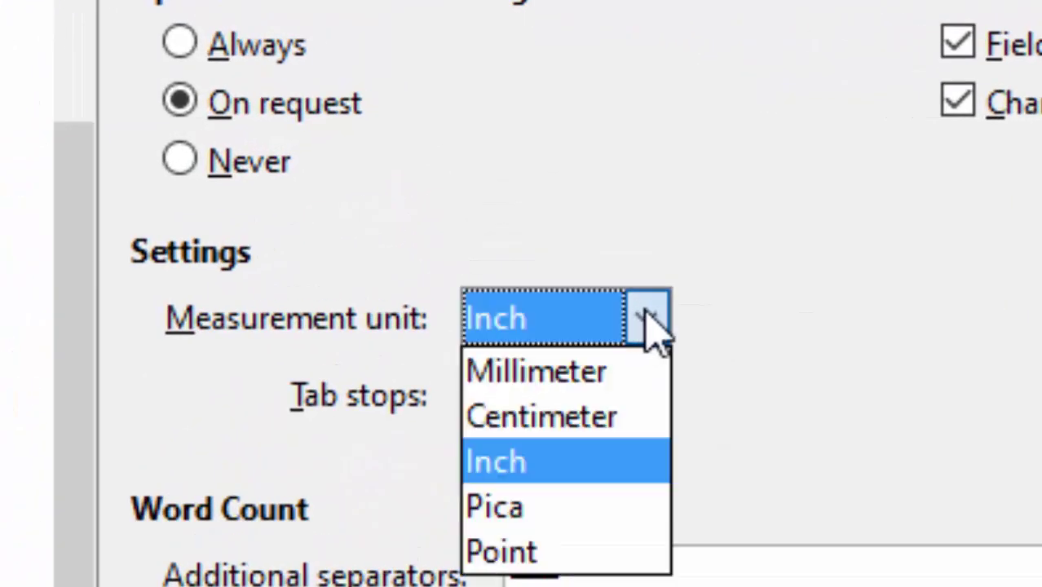
left_click(606, 373)
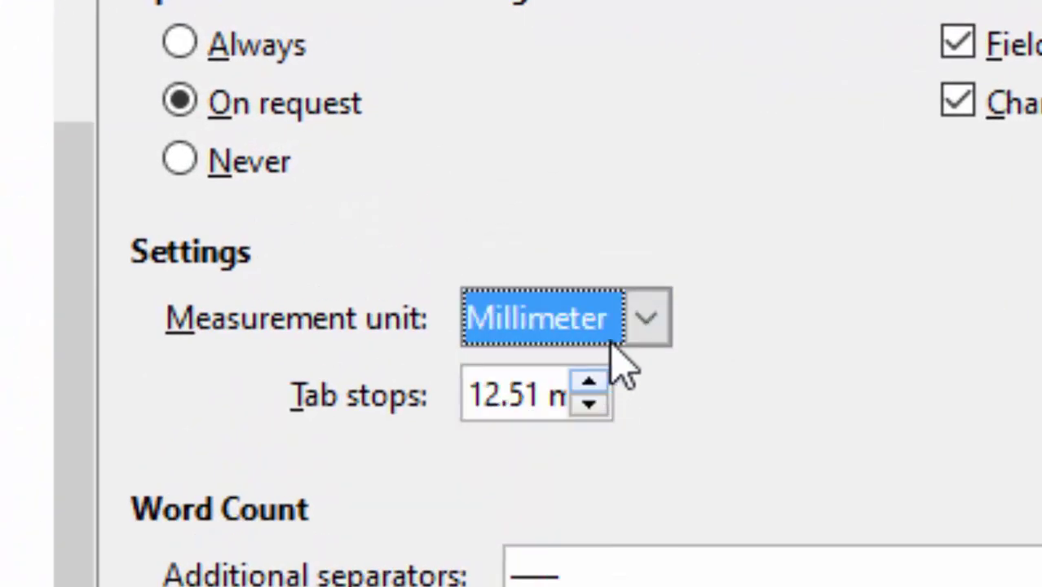
left_click(652, 320)
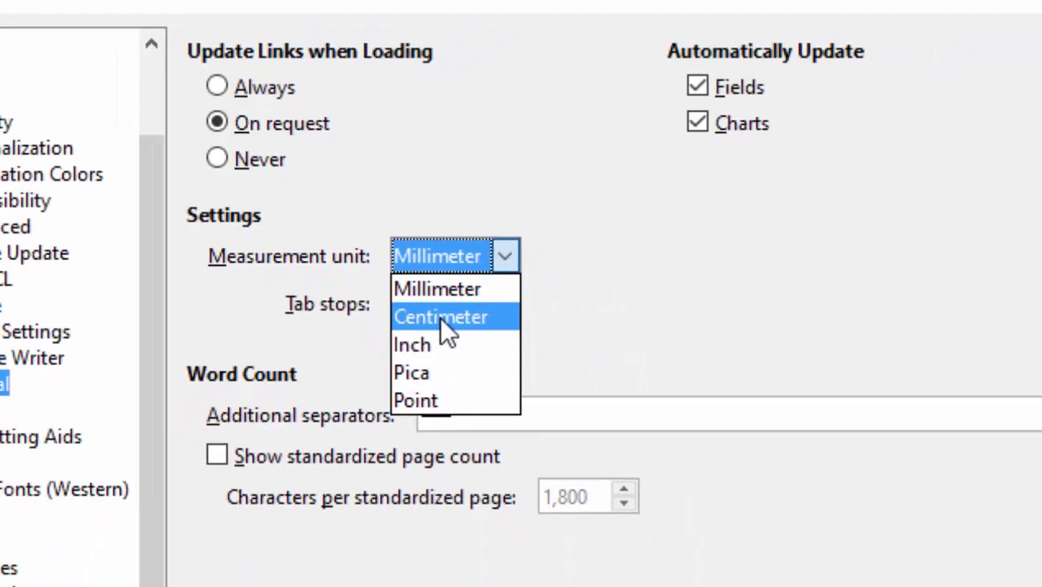
left_click(545, 420)
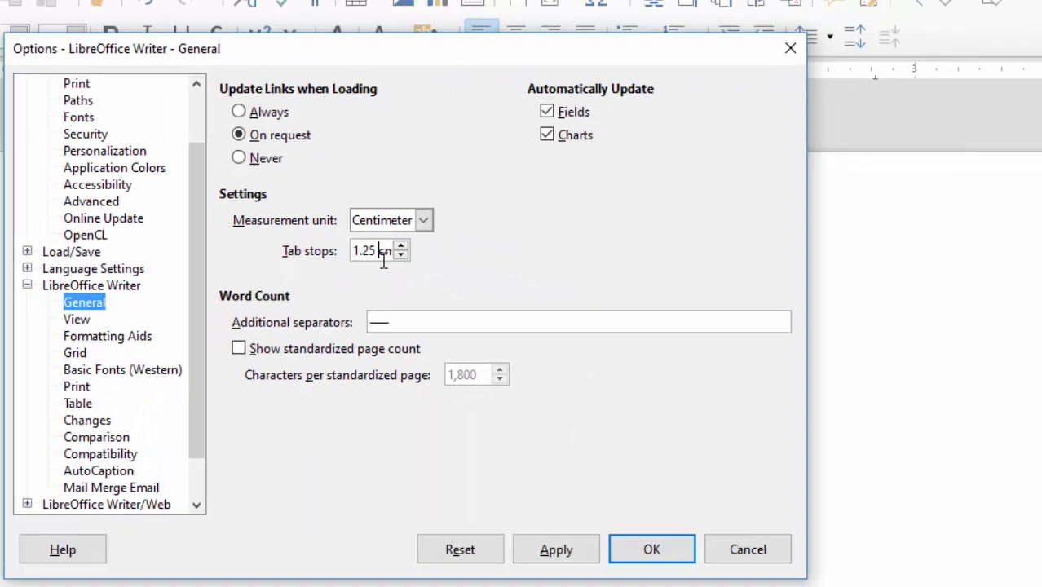
left_click(633, 548)
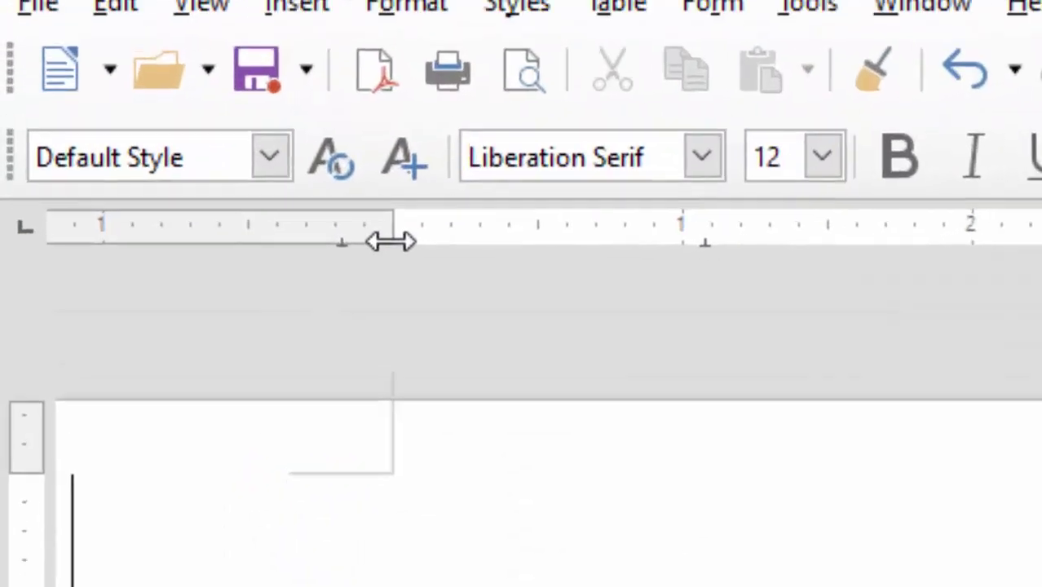
Check the left margin in centimetres, then open Tools > Options at LibreOffice Writer > General
left_click_drag(154, 124, 154, 124)
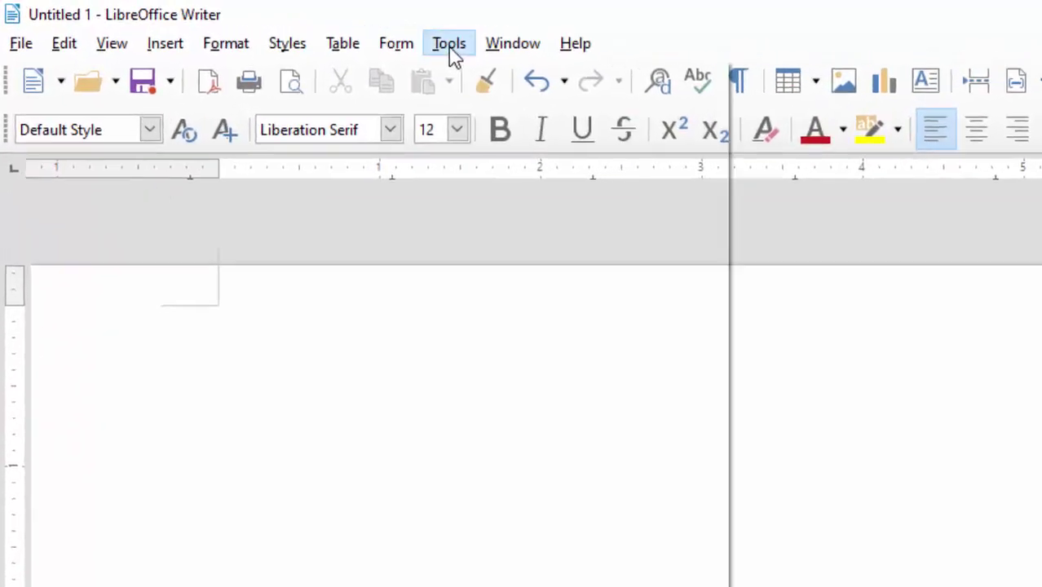
left_click(451, 50)
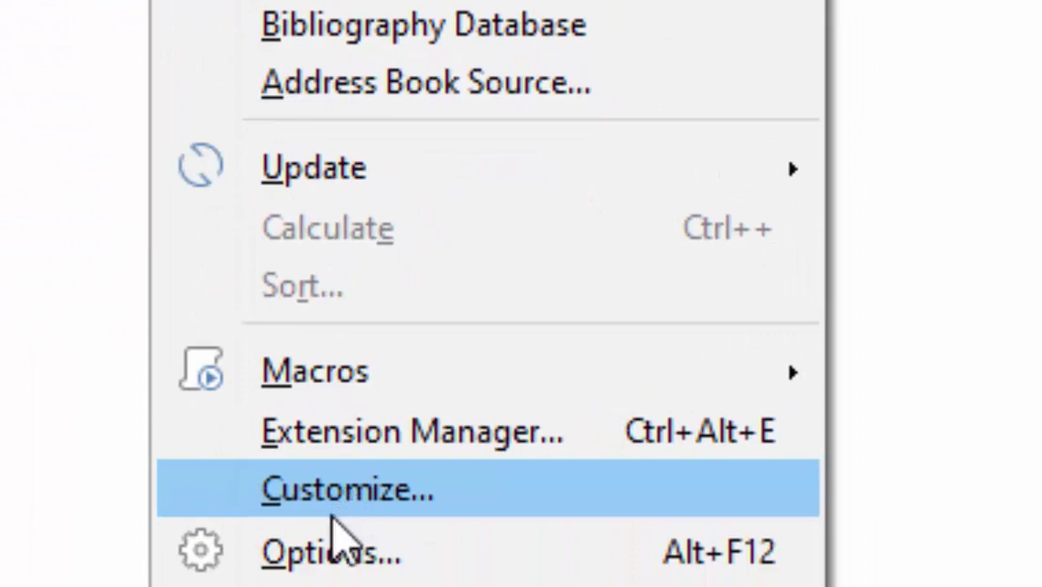
left_click(334, 552)
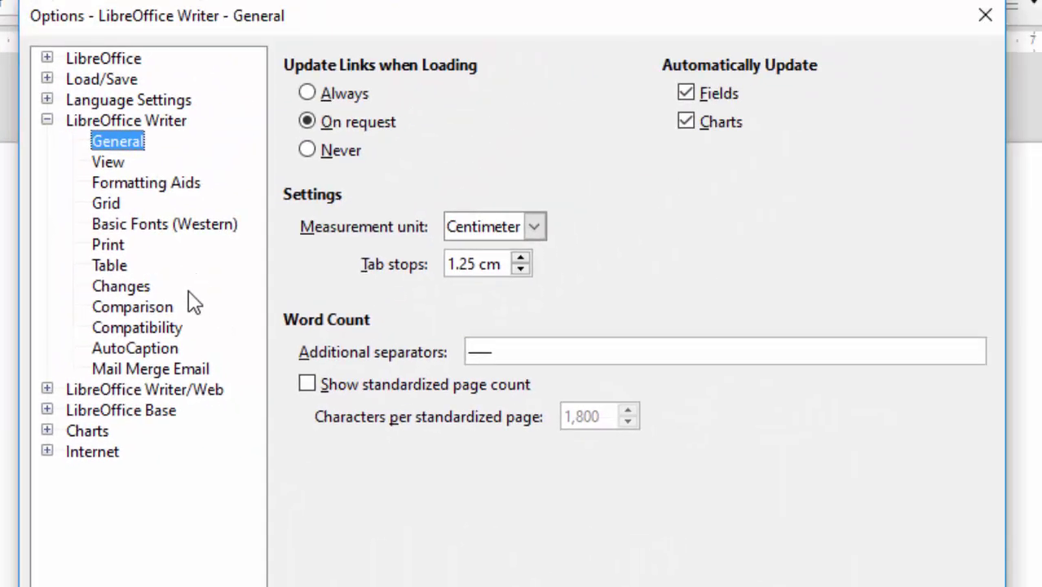
left_click(129, 123)
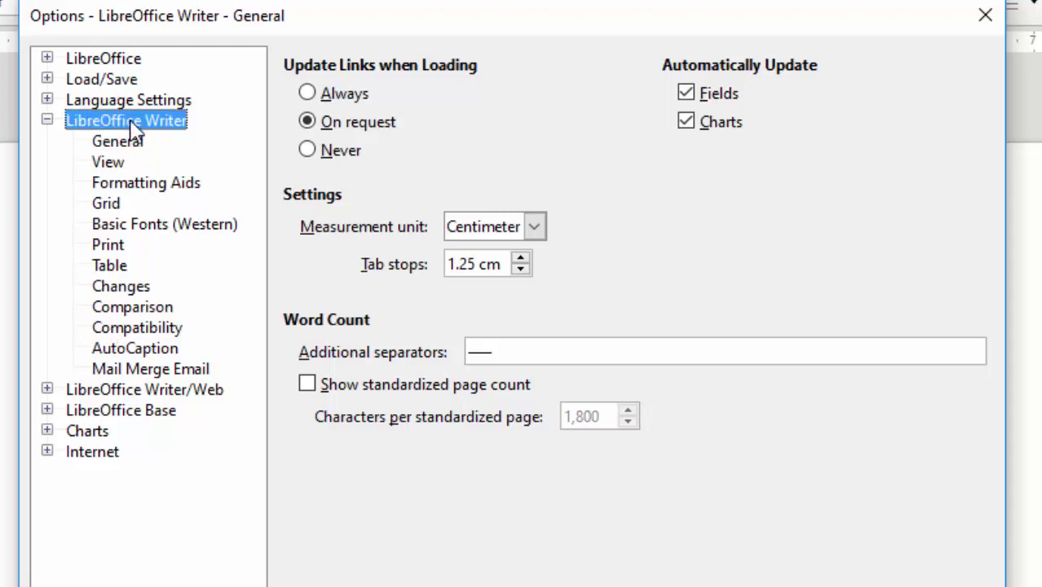
double_click(131, 124)
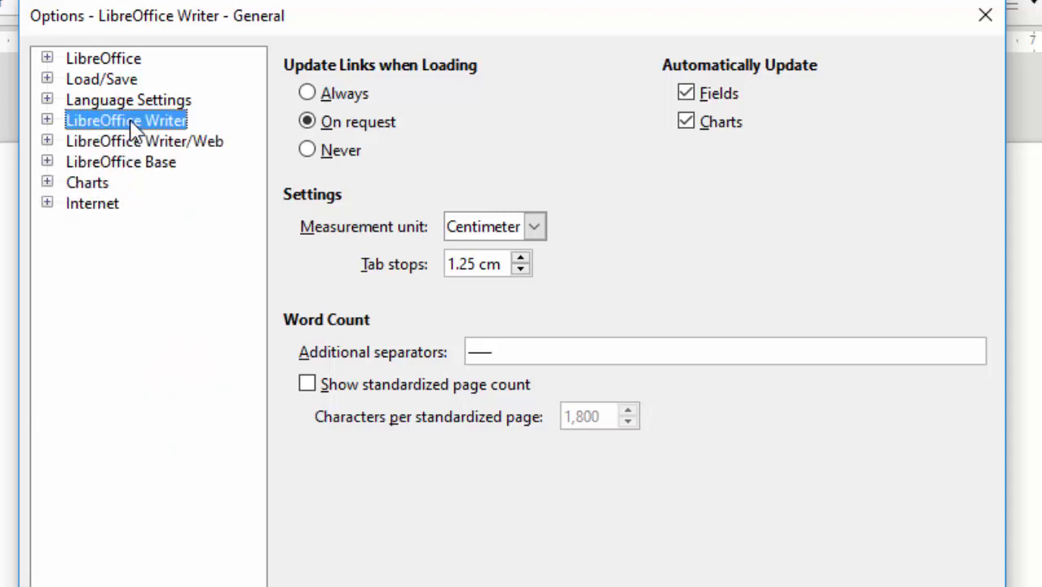
double_click(130, 124)
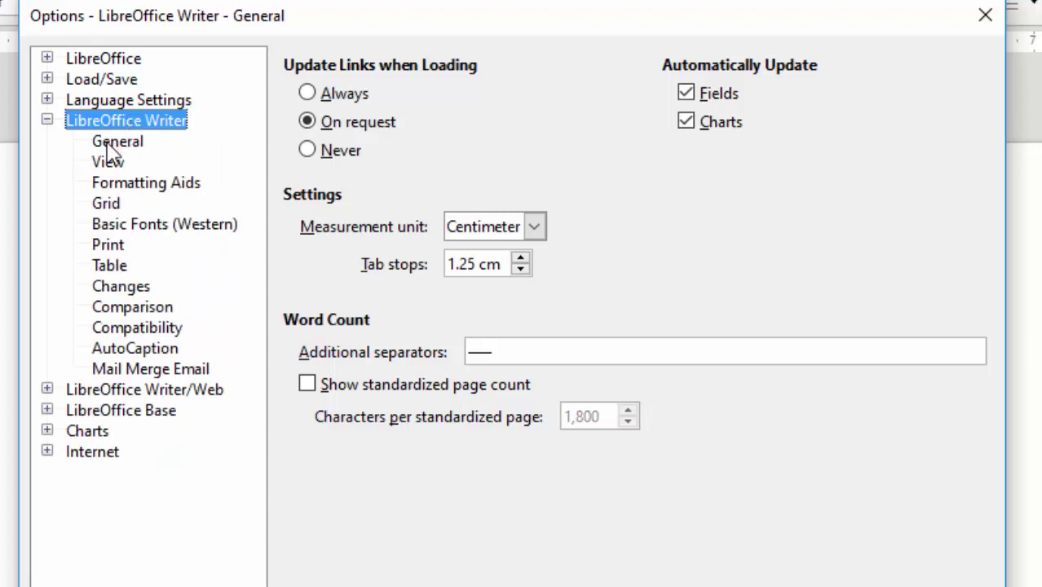
left_click(112, 147)
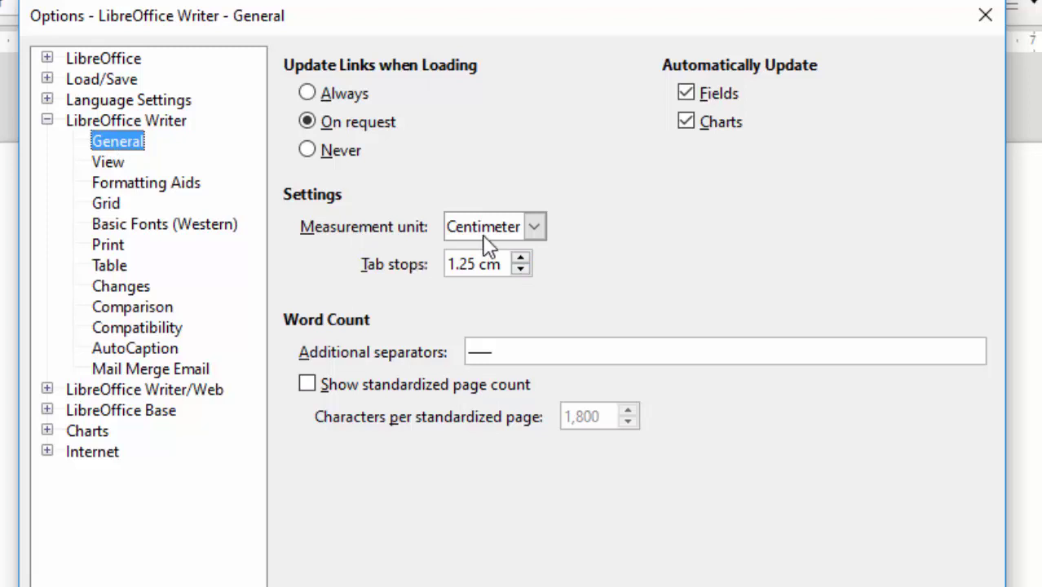
Change the measurement unit to Inch and confirm the options
left_click(535, 228)
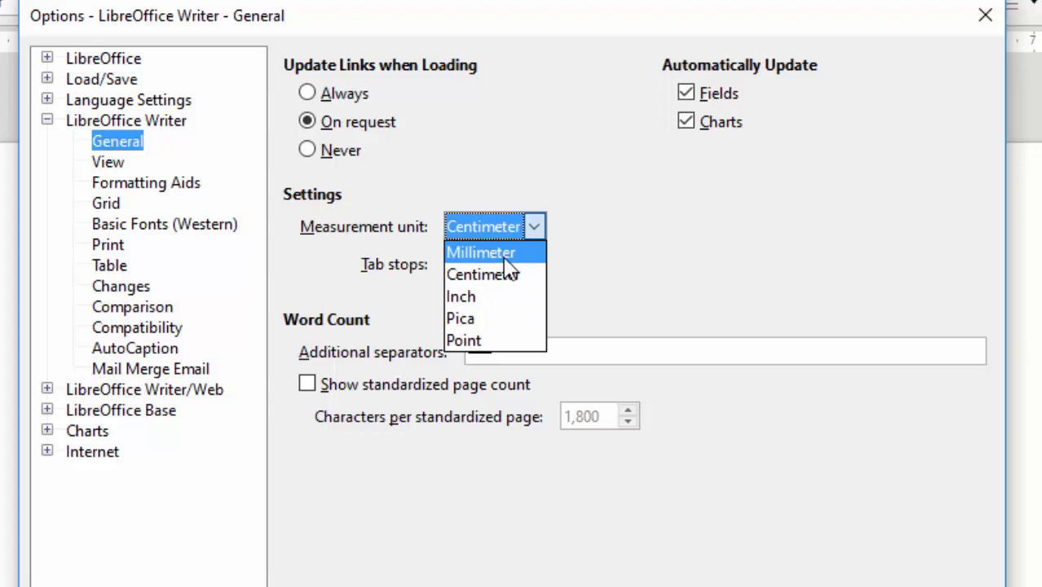
left_click(489, 303)
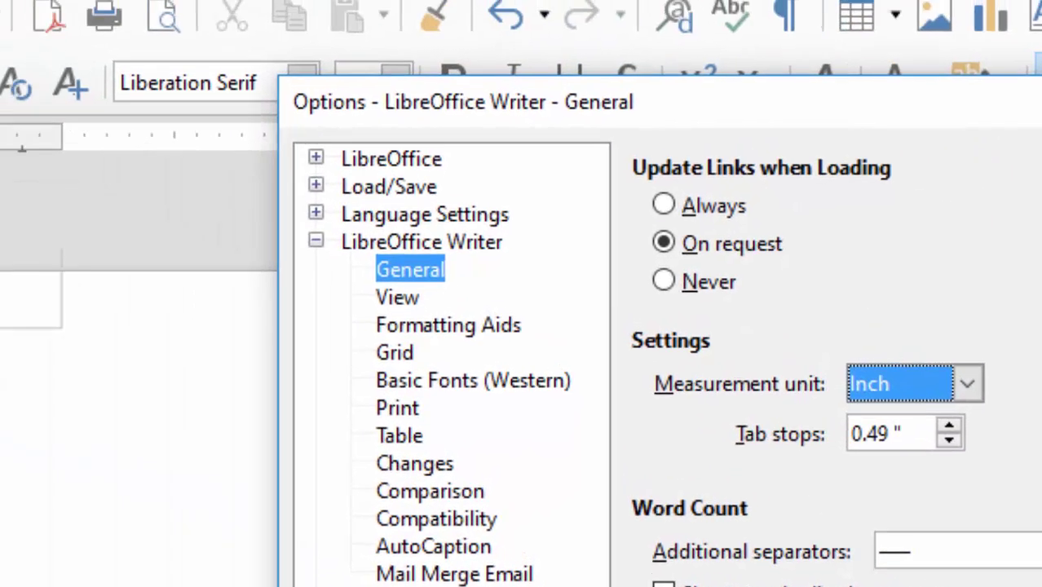
key("Return")
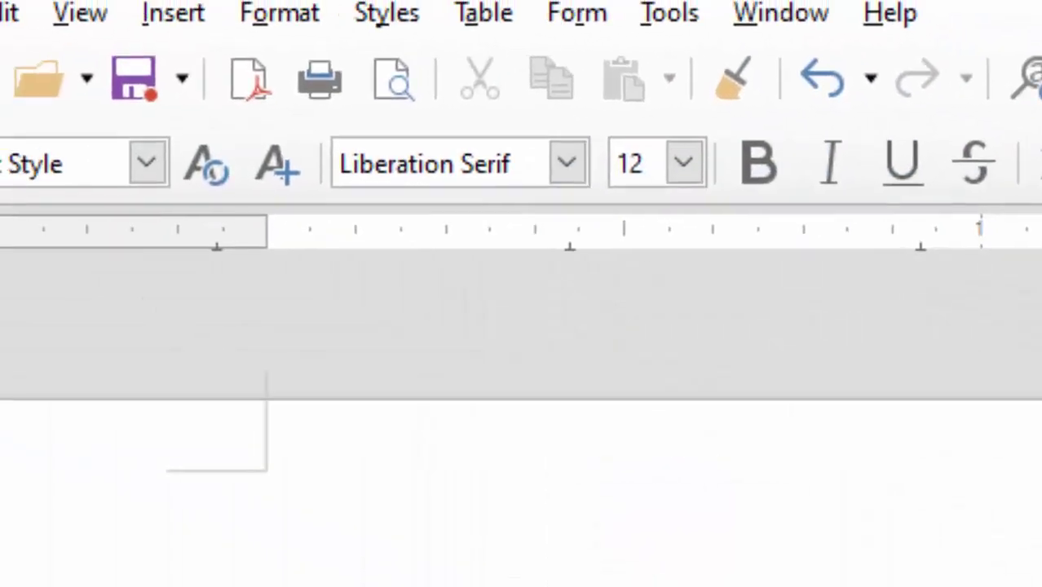
mouse_move(267, 235)
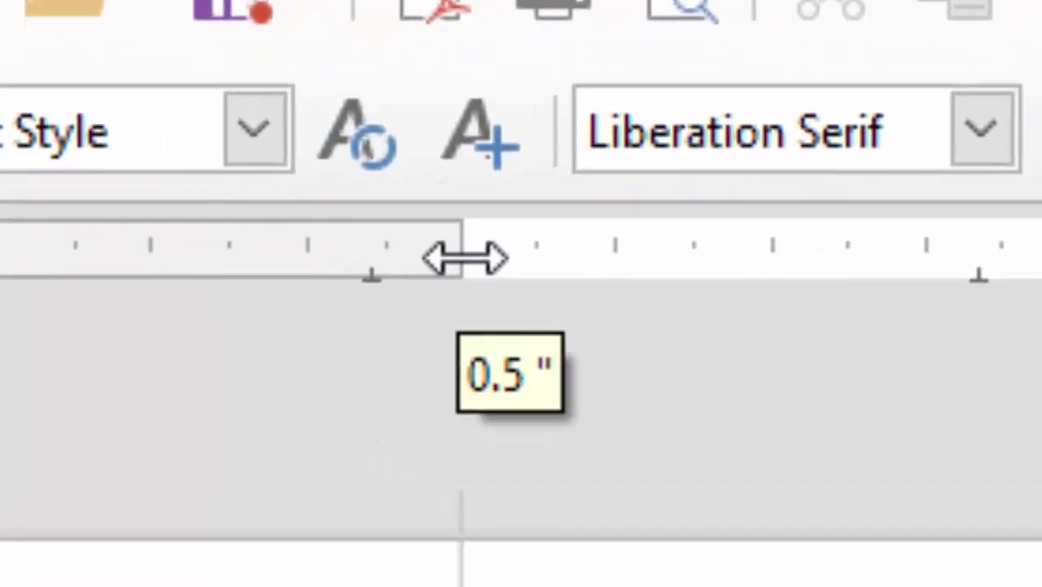